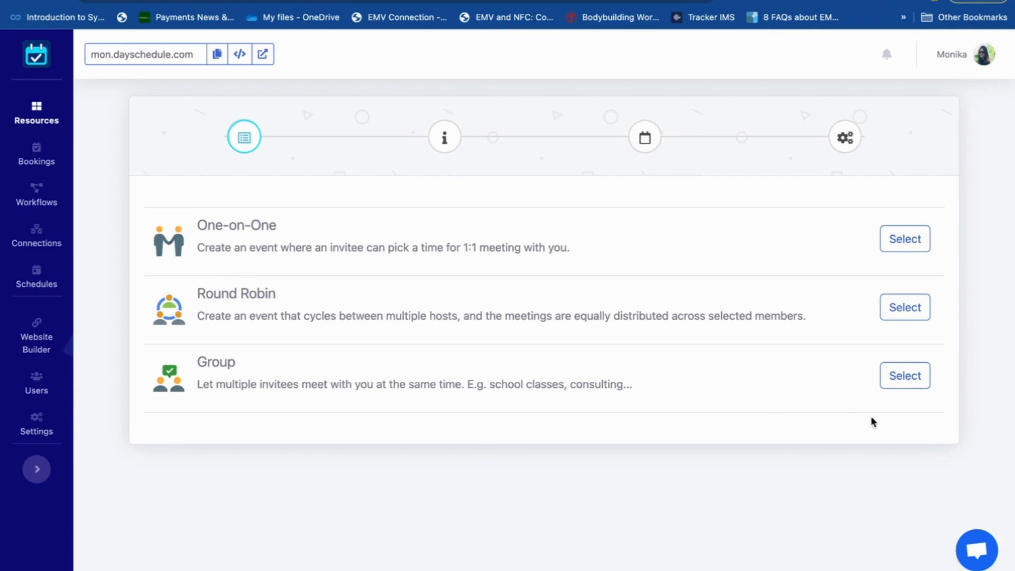
- Create a Group event and name it "Yoga Session"
click(905, 377)
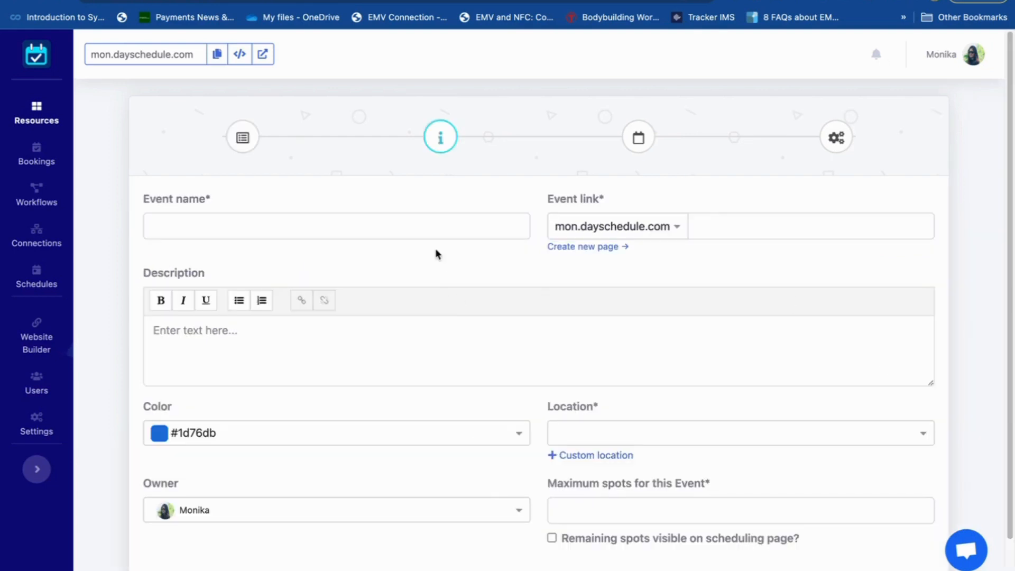
click(352, 223)
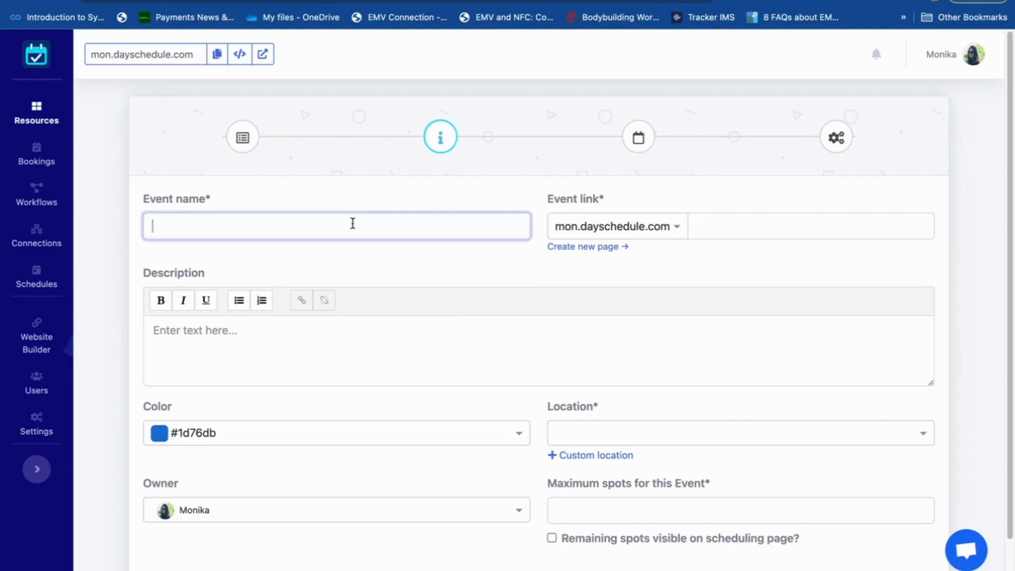
text(Yoga Session)
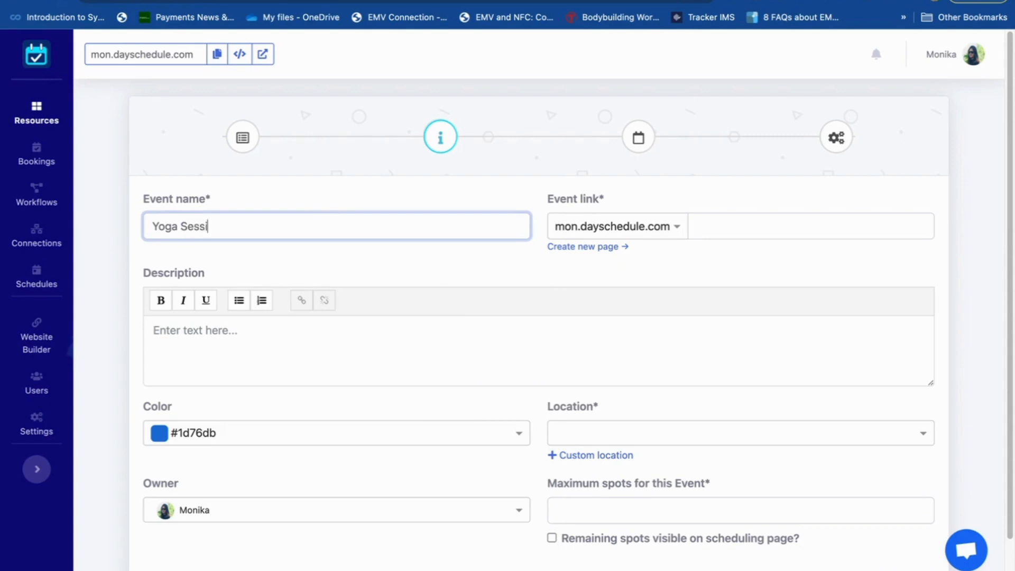
- Enter the event description "Come and join Hatha Yoga."
click(264, 340)
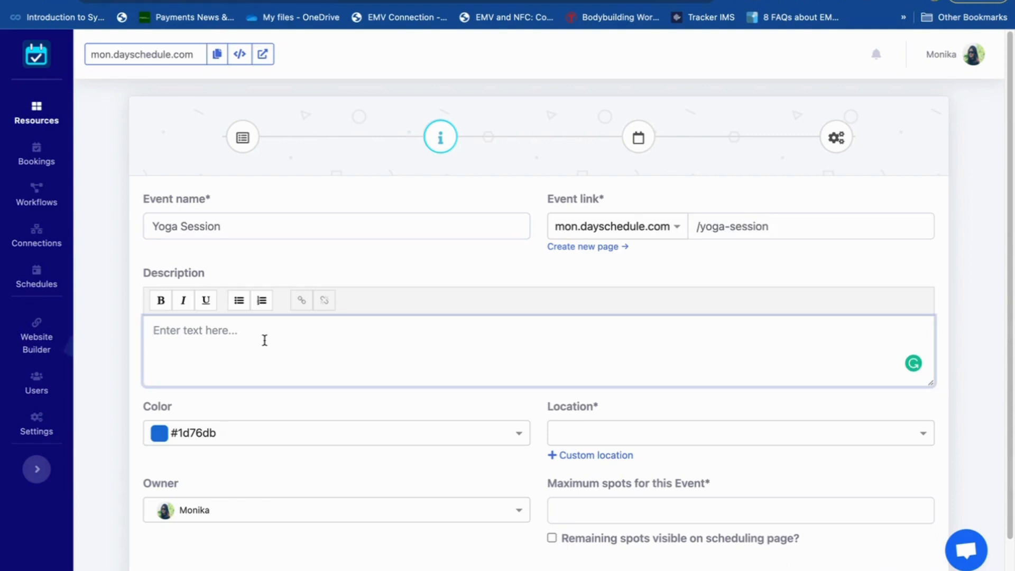
text(Come a)
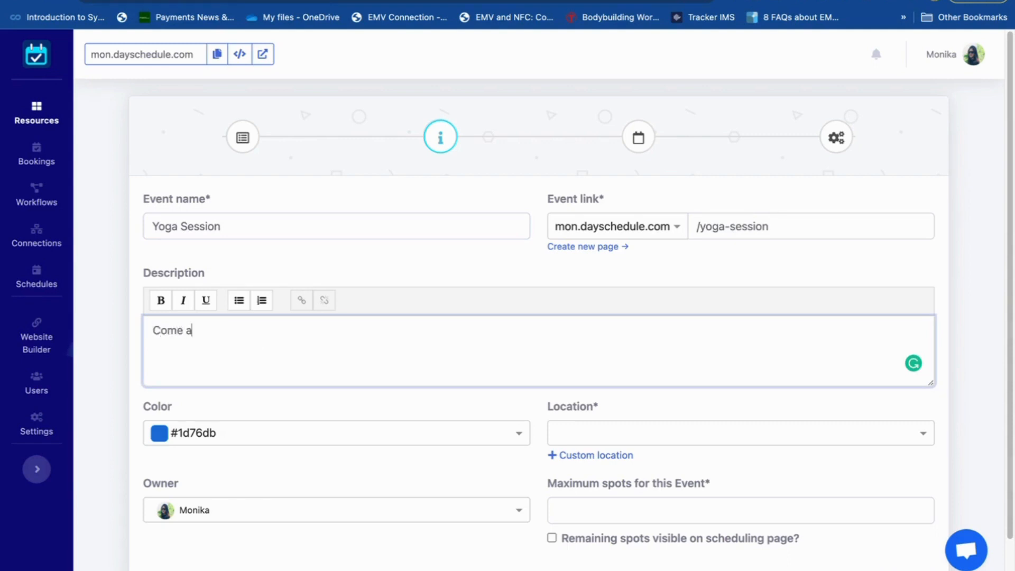
text(nd join Hatha Y)
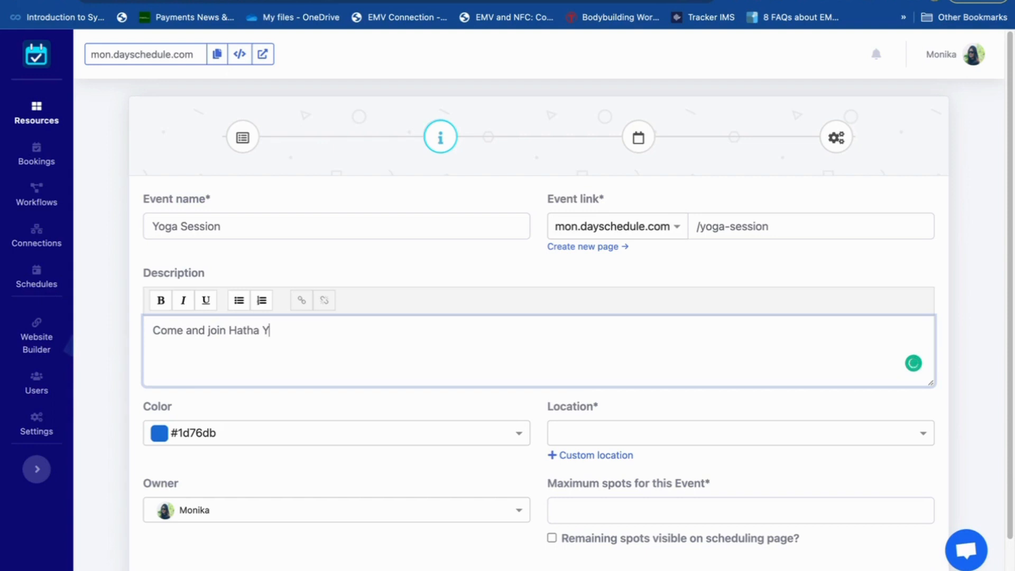
text(oga.)
- Change the event color to the yellow swatch, #fbca04
scroll(275, 405, down, 1)
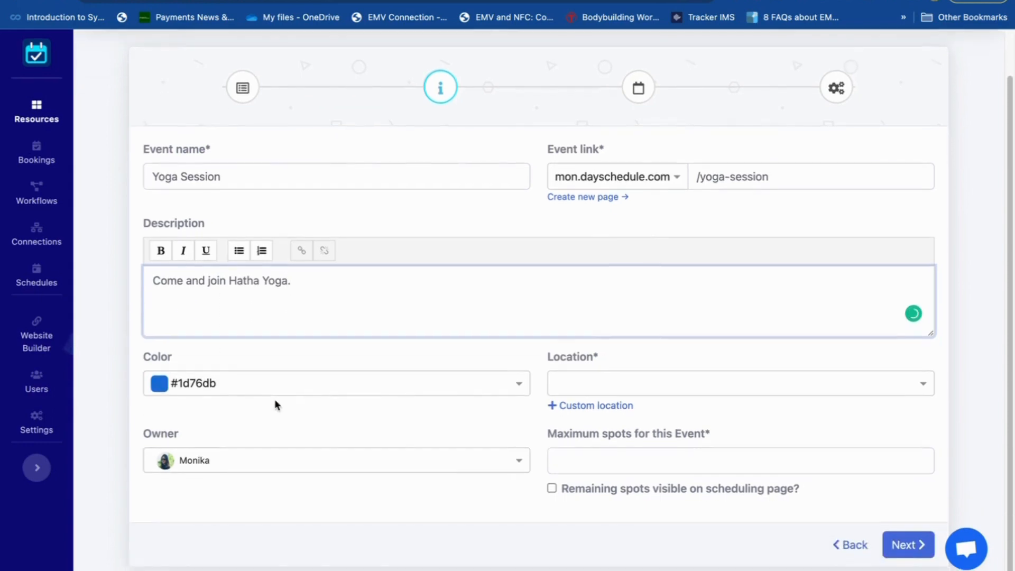
click(518, 387)
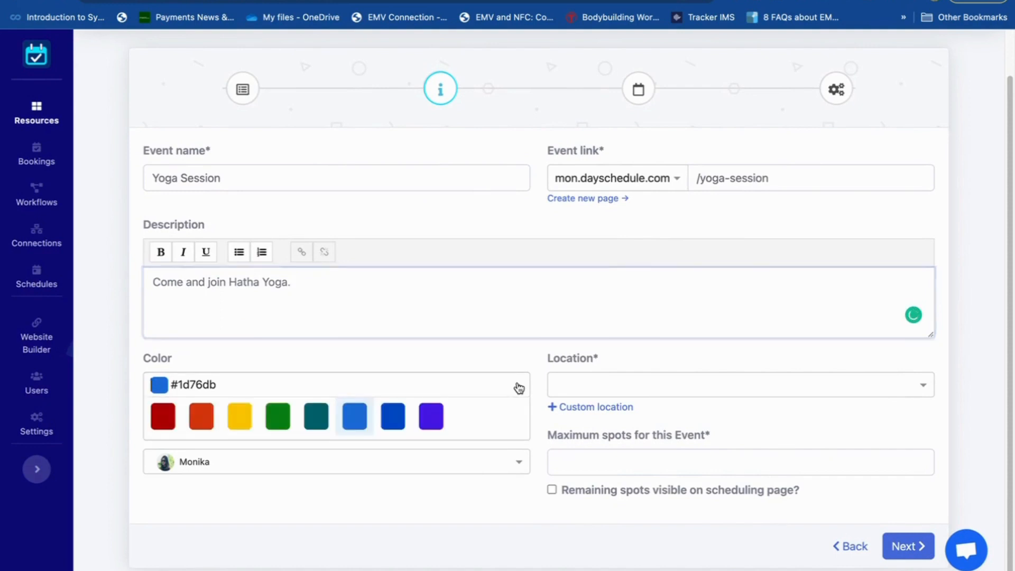
click(244, 417)
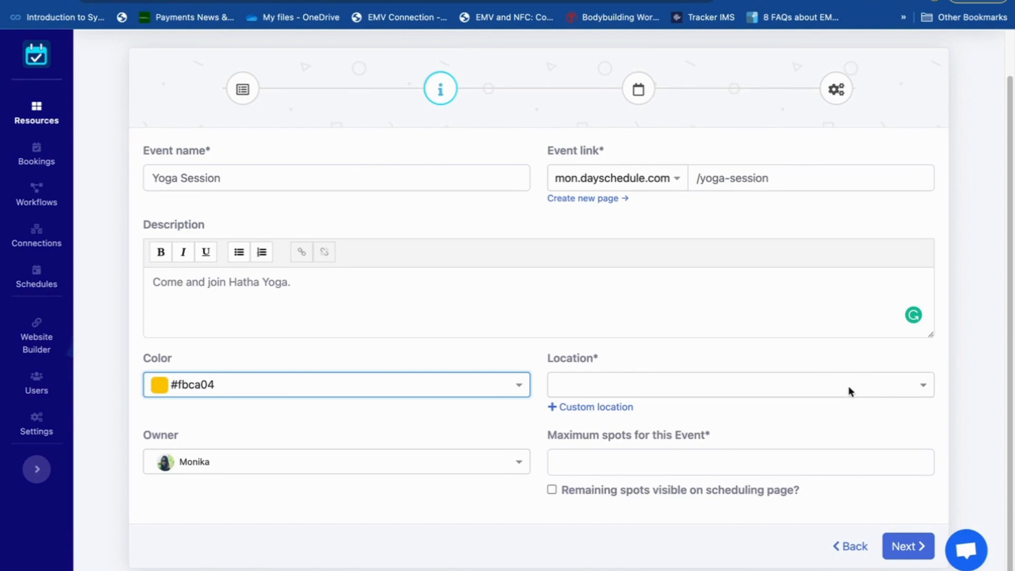
click(914, 384)
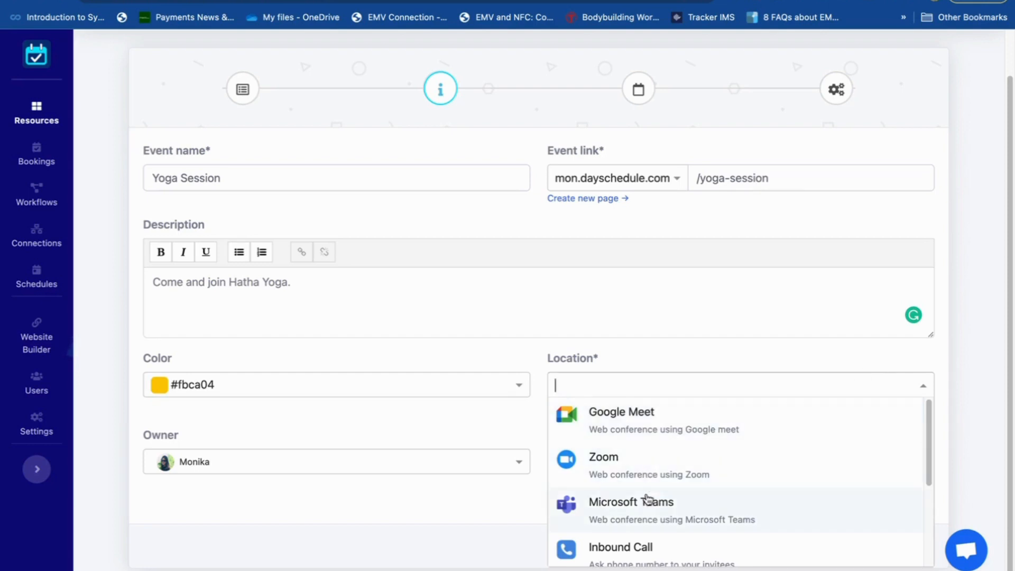
click(511, 415)
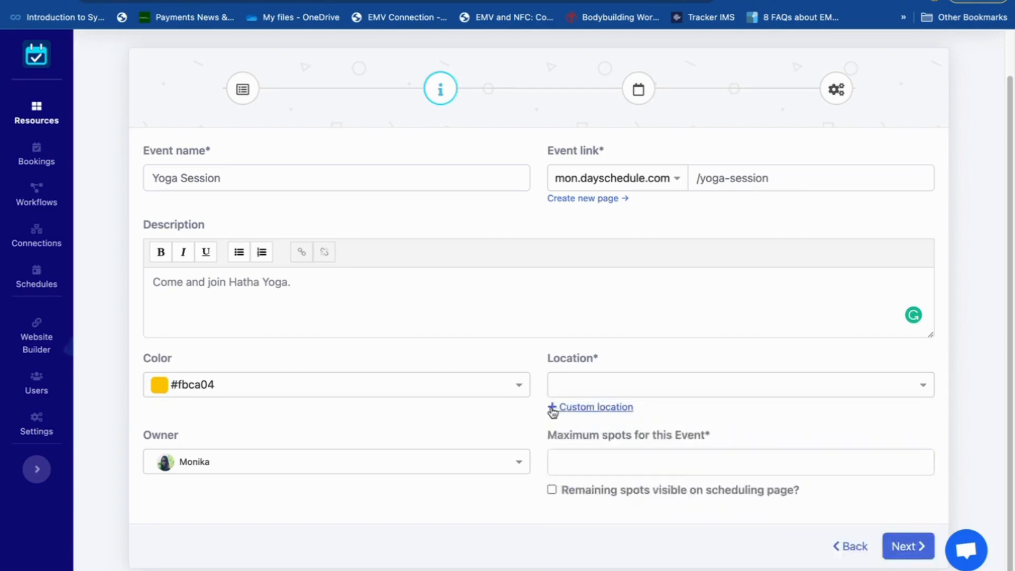
click(592, 409)
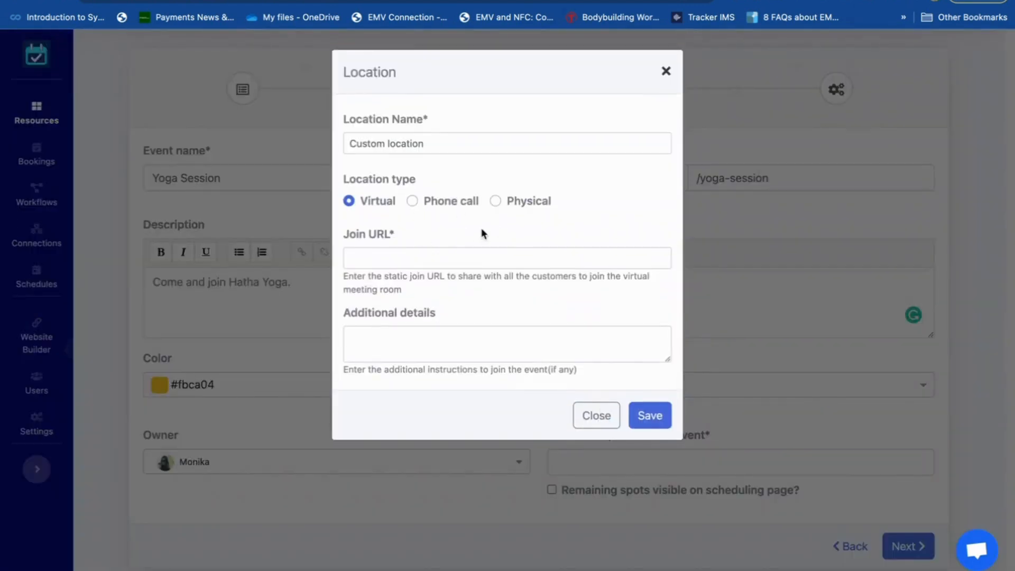
click(496, 201)
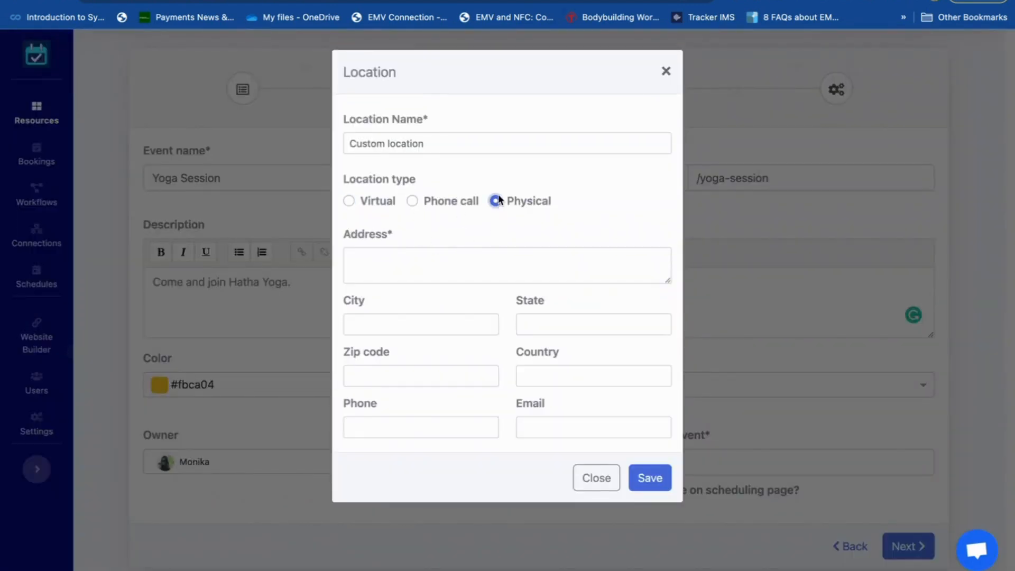
click(501, 149)
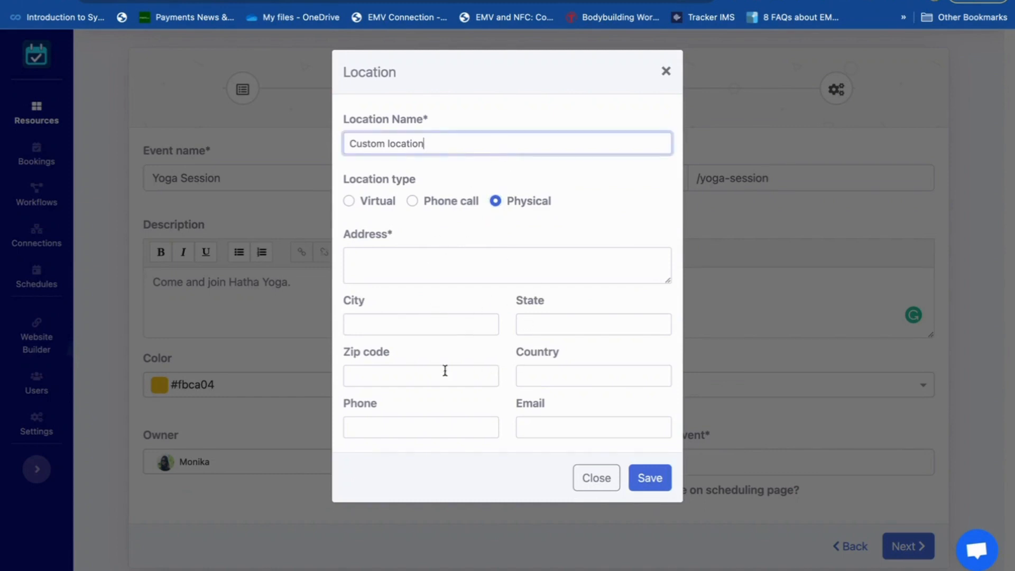
click(606, 483)
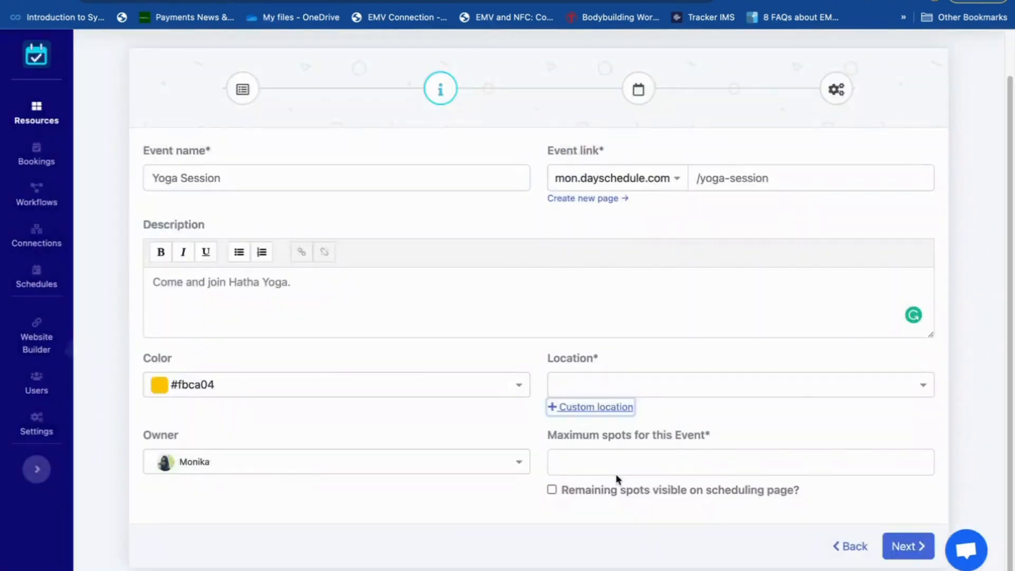
- Set the event location to Google Meet
click(856, 391)
click(732, 416)
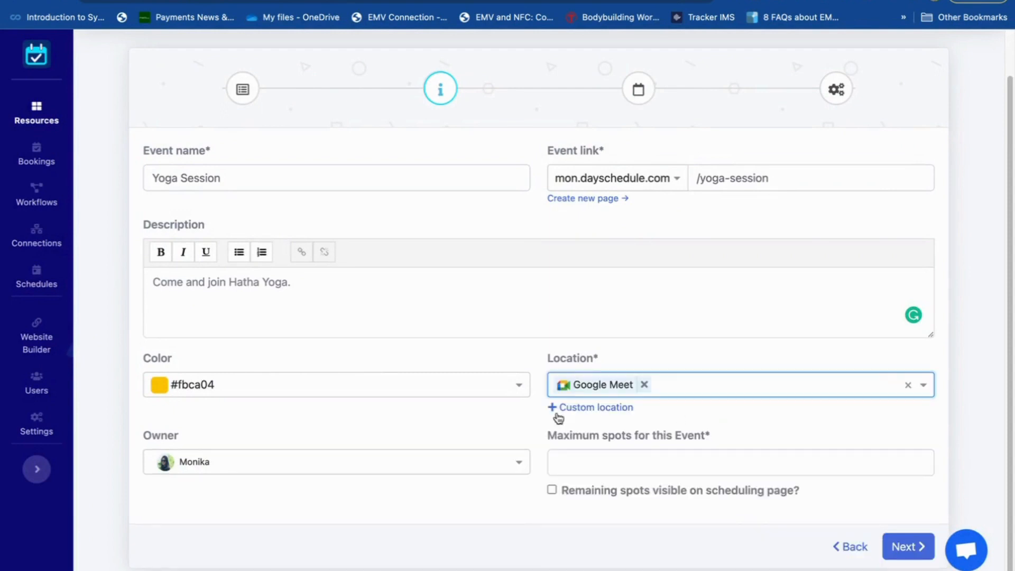
click(478, 422)
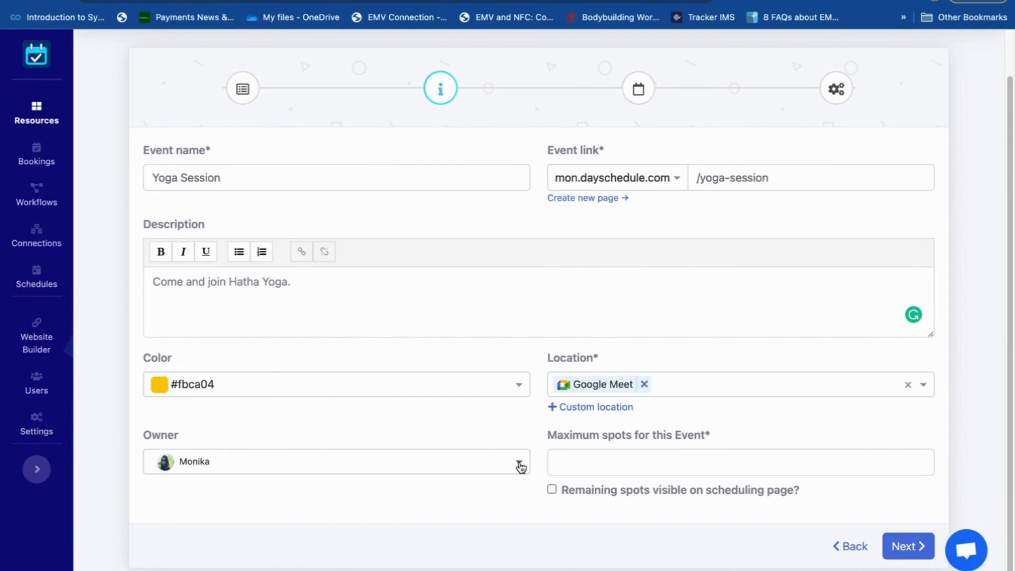
- Assign the event to the team member listed directly below the current owner
click(519, 464)
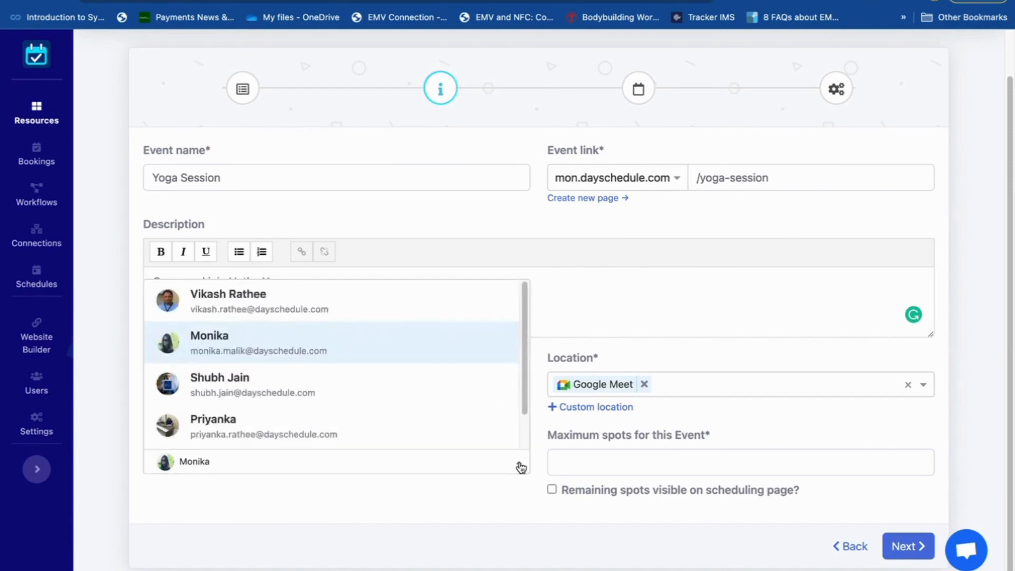
scroll(403, 425, down, 1)
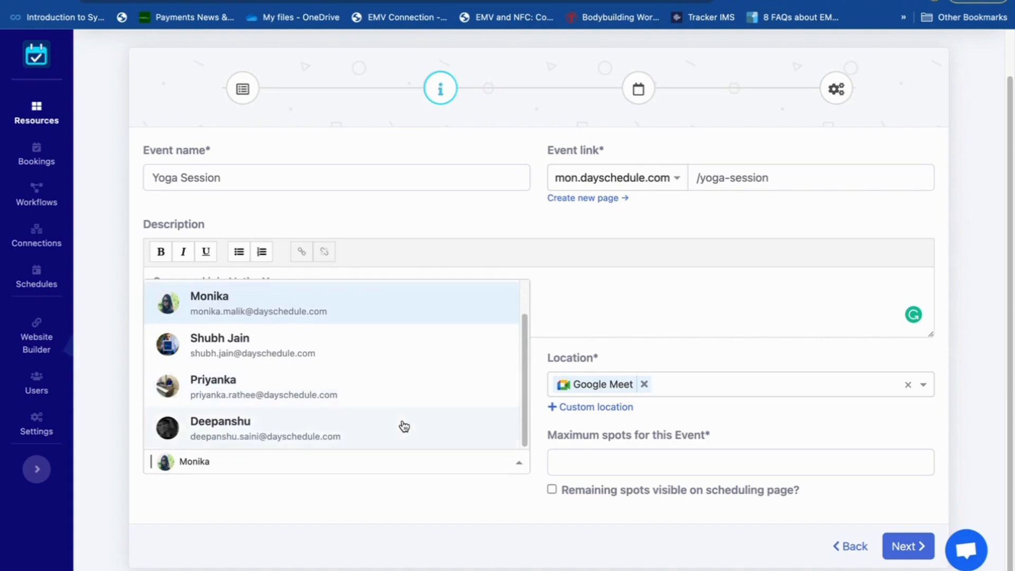
click(361, 352)
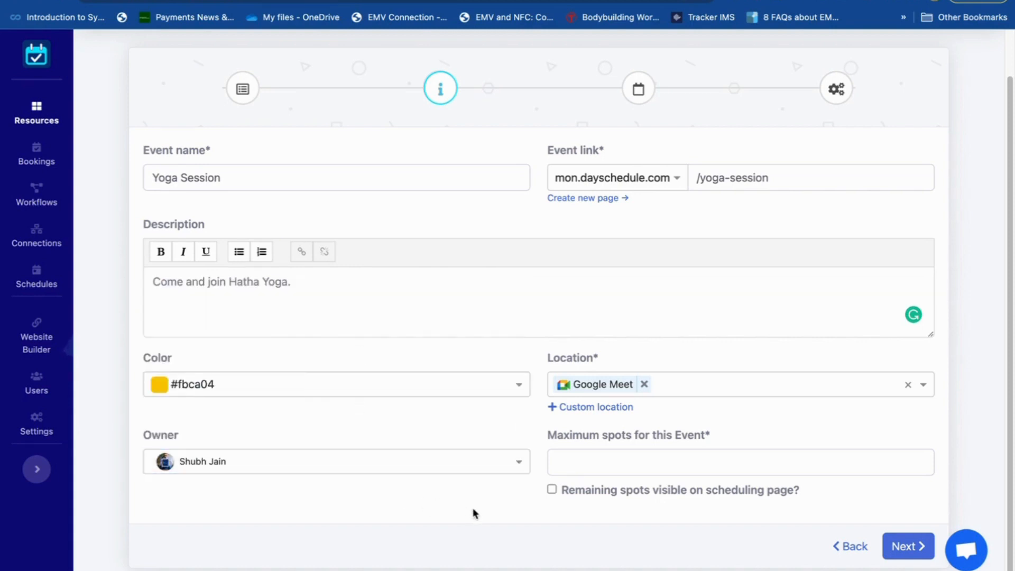
- Allow a maximum of 10 spots, make remaining spots visible on the scheduling page, and continue to the scheduling settings
click(624, 455)
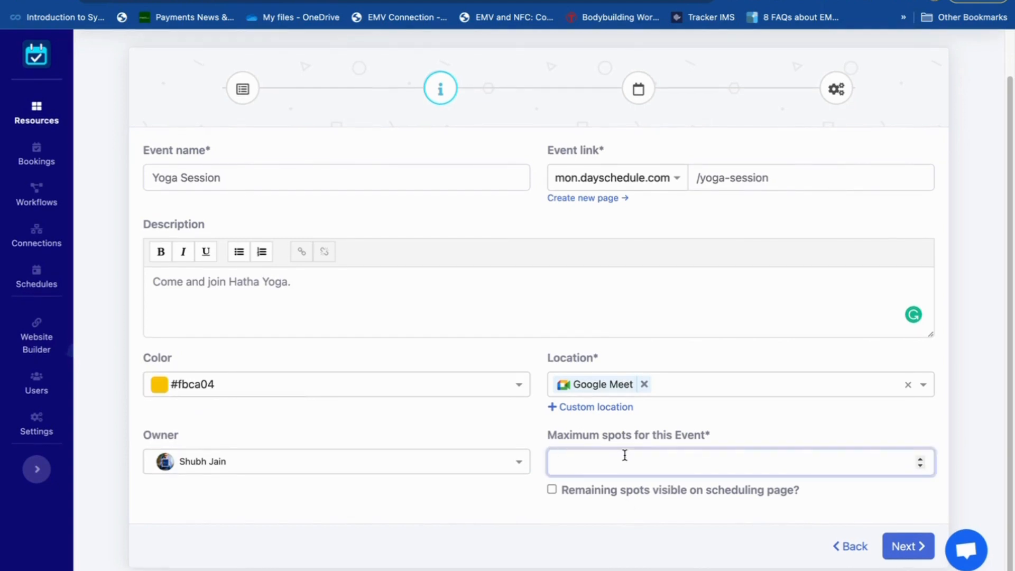
text(10)
click(553, 490)
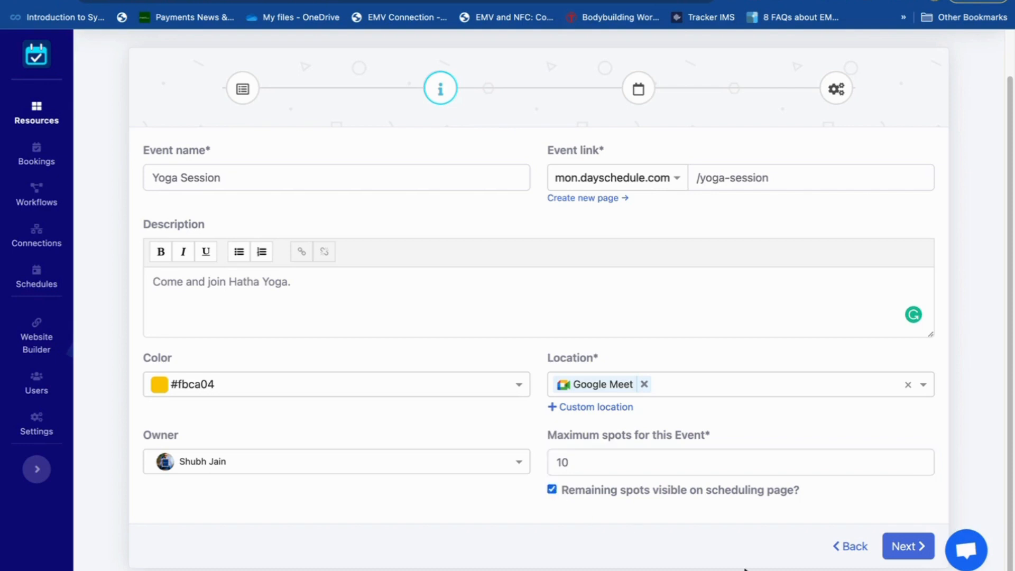
click(906, 545)
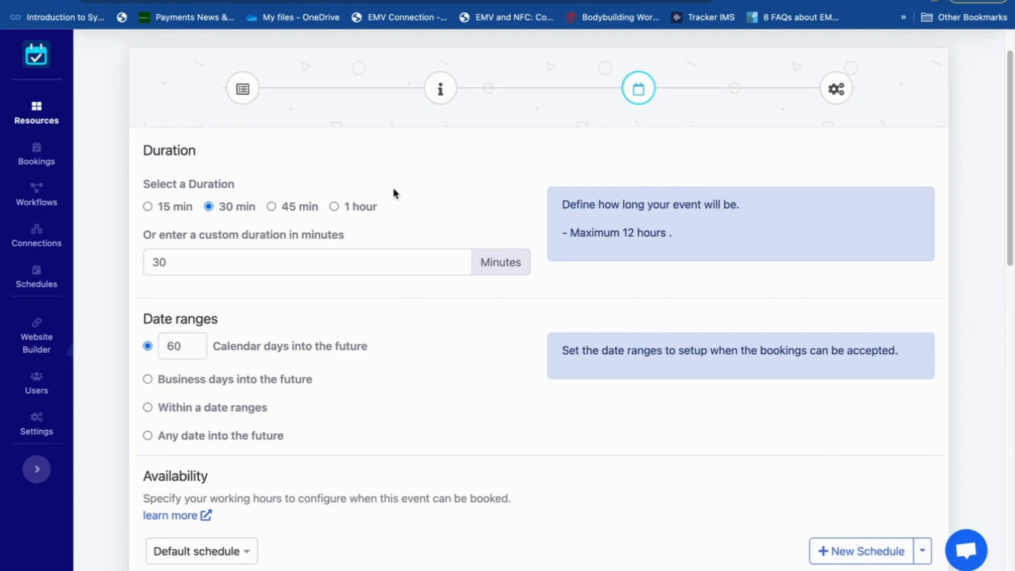
- Set the event duration to 1 hour and accept bookings for any date into the future
click(334, 206)
scroll(423, 366, down, 3)
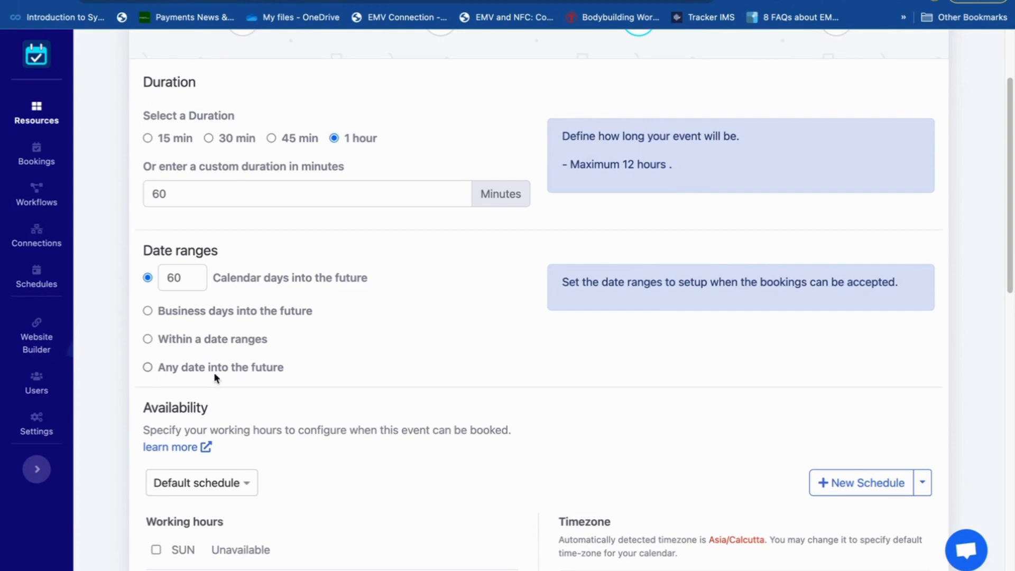
click(148, 367)
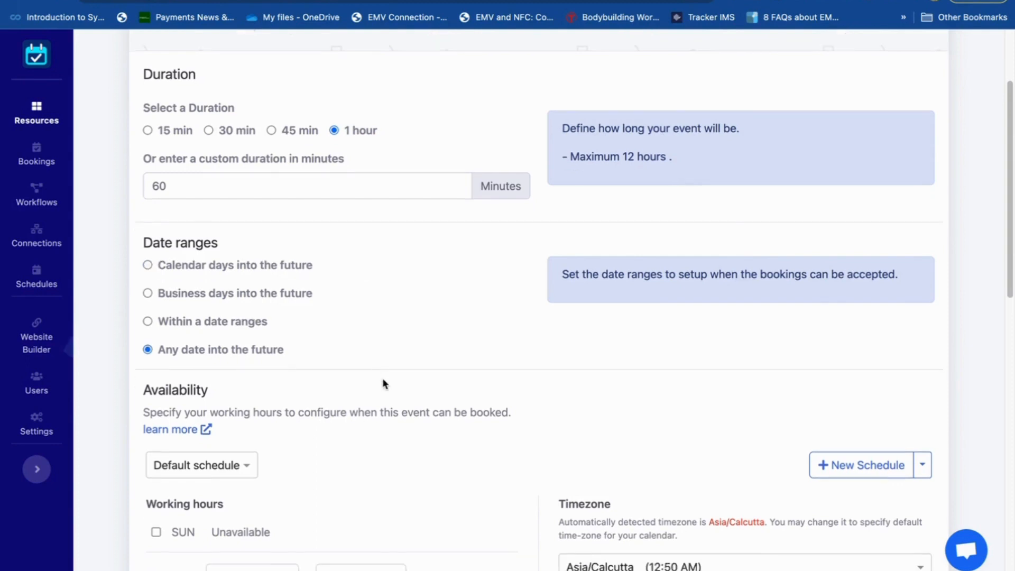
scroll(383, 379, down, 3)
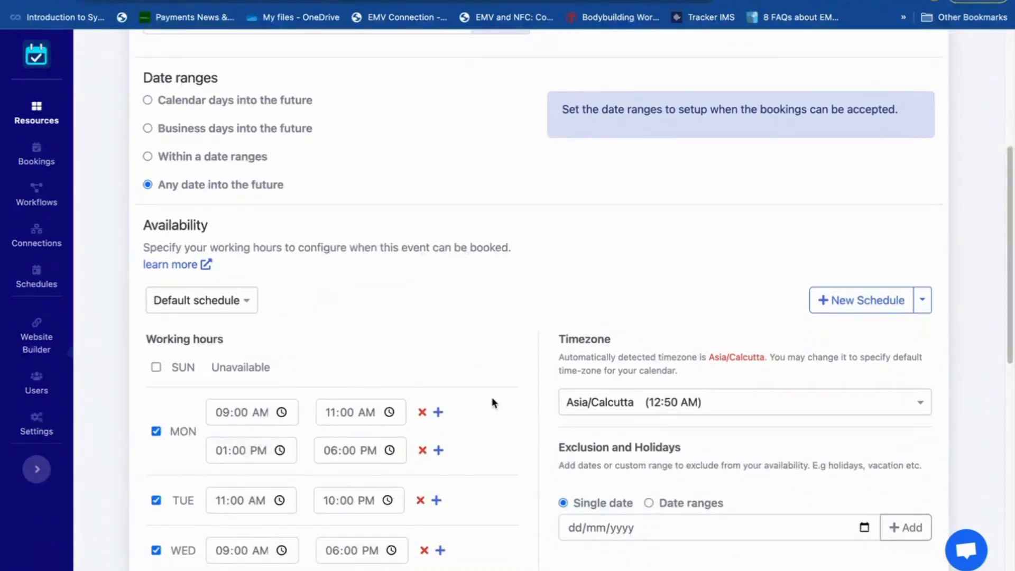
scroll(492, 403, down, 3)
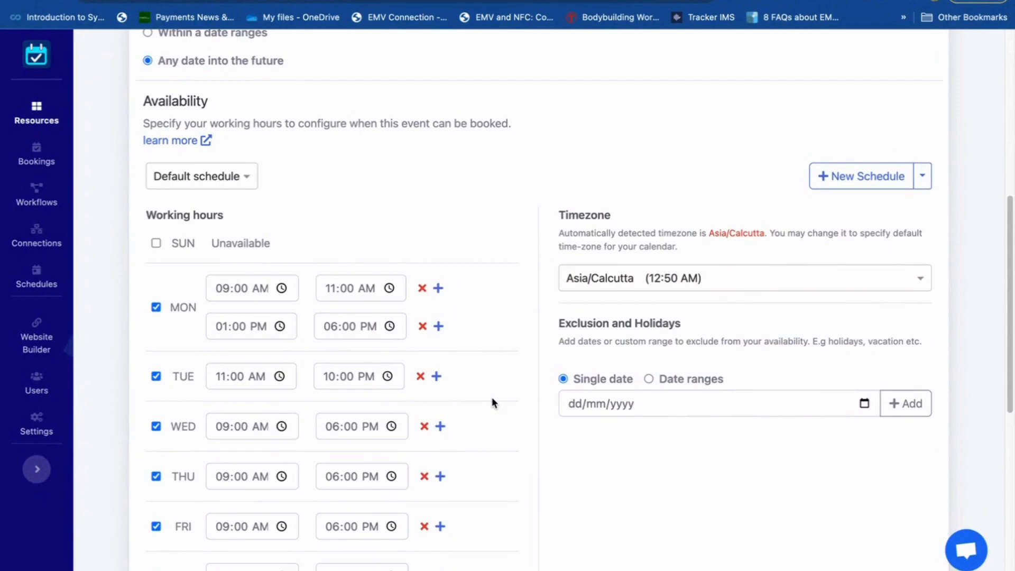
scroll(492, 402, down, 1)
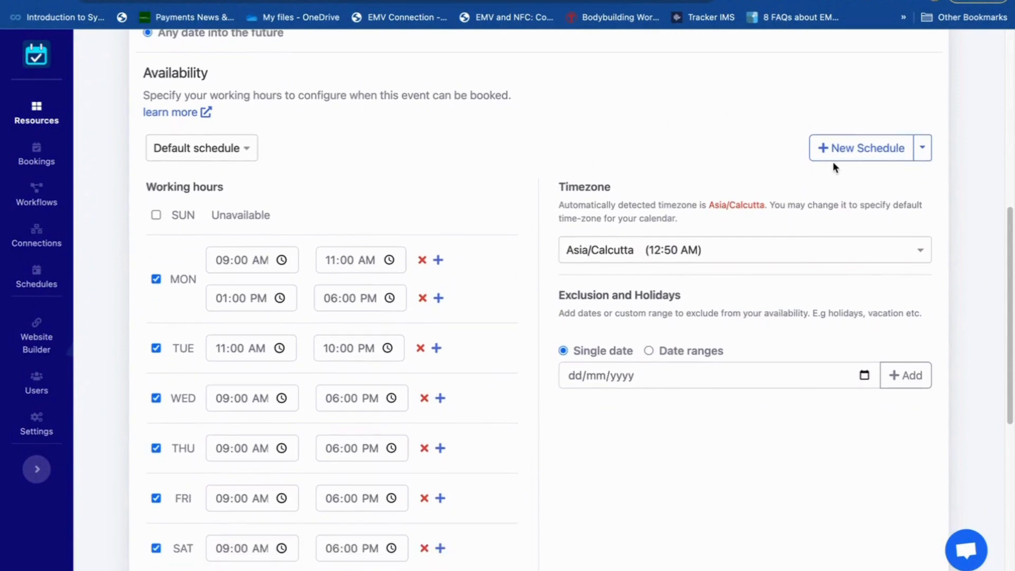
click(857, 151)
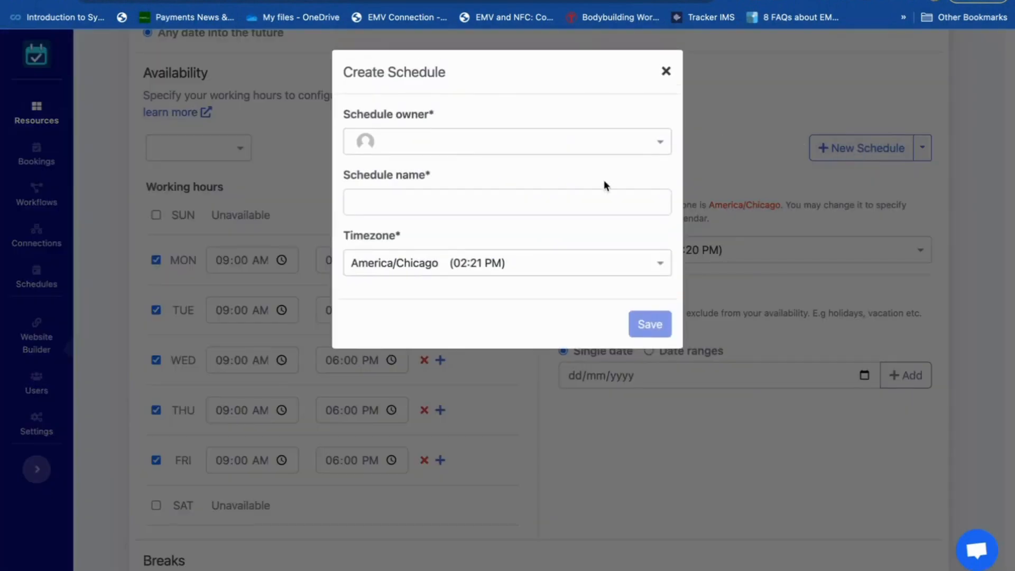
click(484, 211)
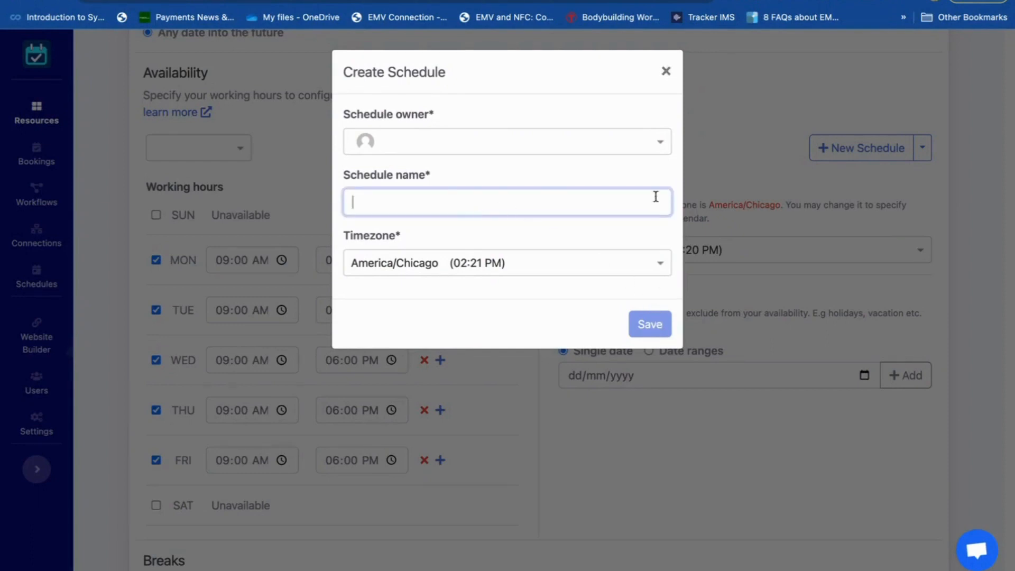
click(665, 74)
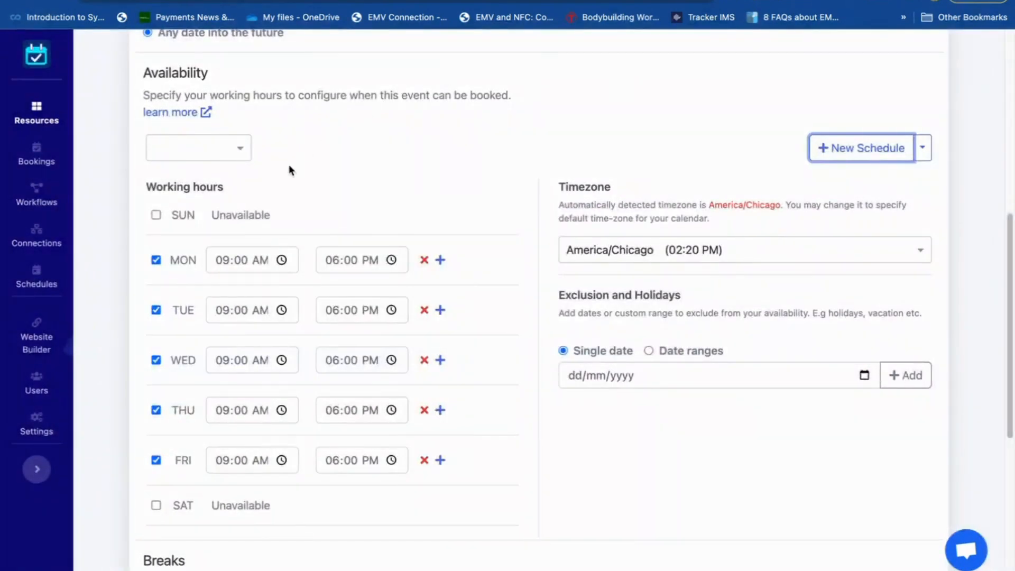
- Apply the Default schedule to the event's availability and make Thursday, Friday and Saturday unavailable
click(241, 151)
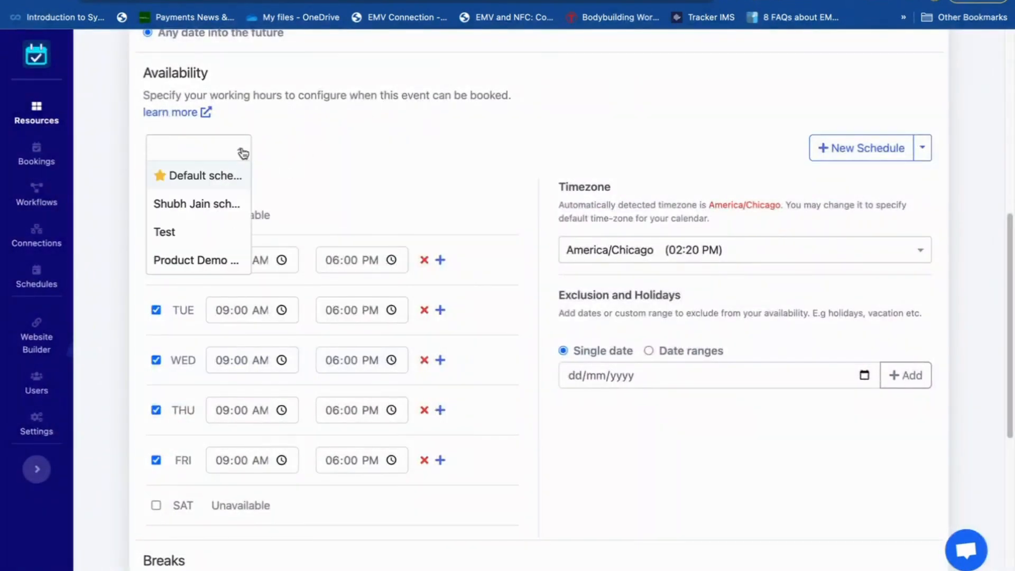
click(208, 175)
scroll(460, 207, down, 2)
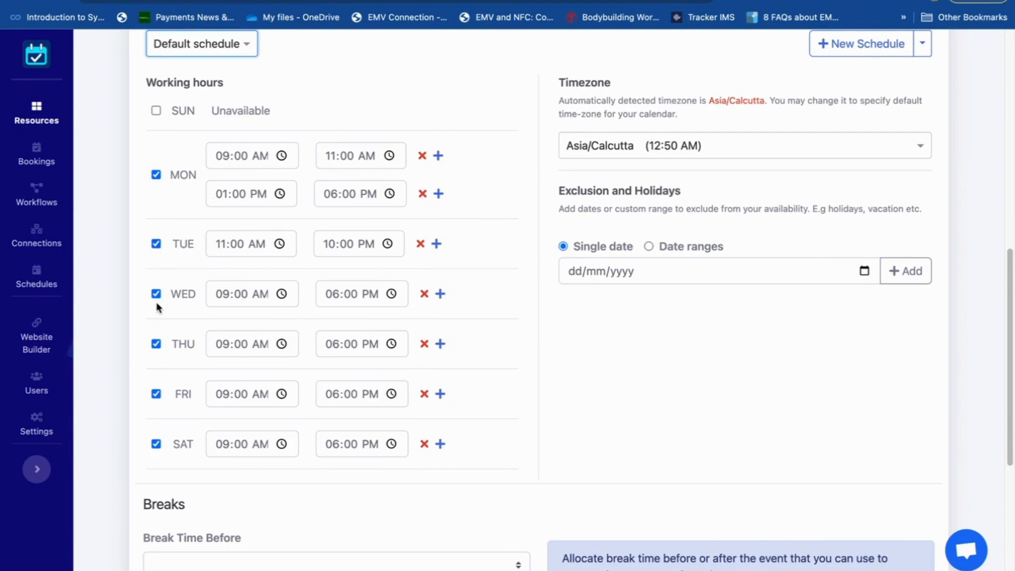
click(156, 343)
click(156, 380)
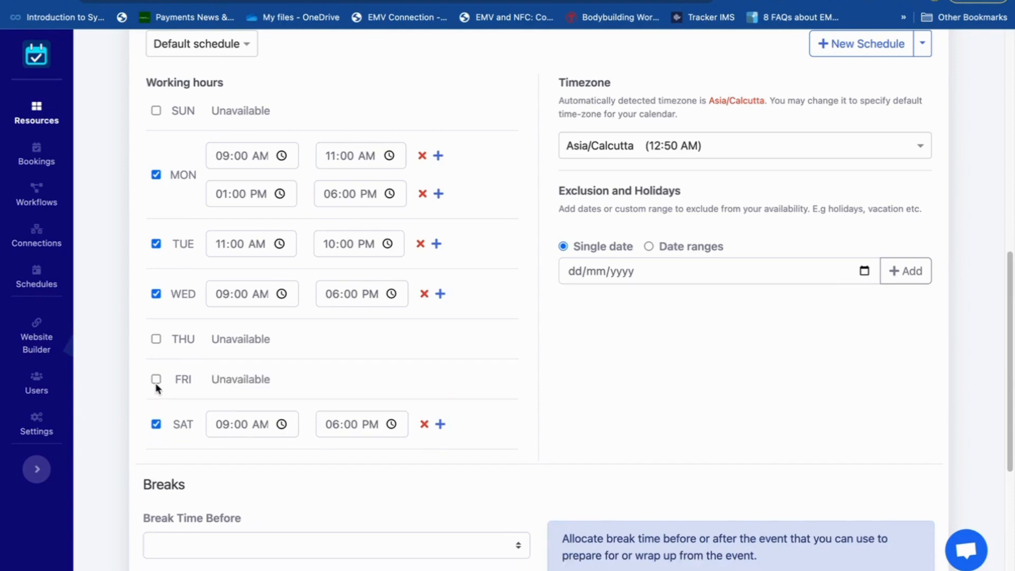
click(156, 423)
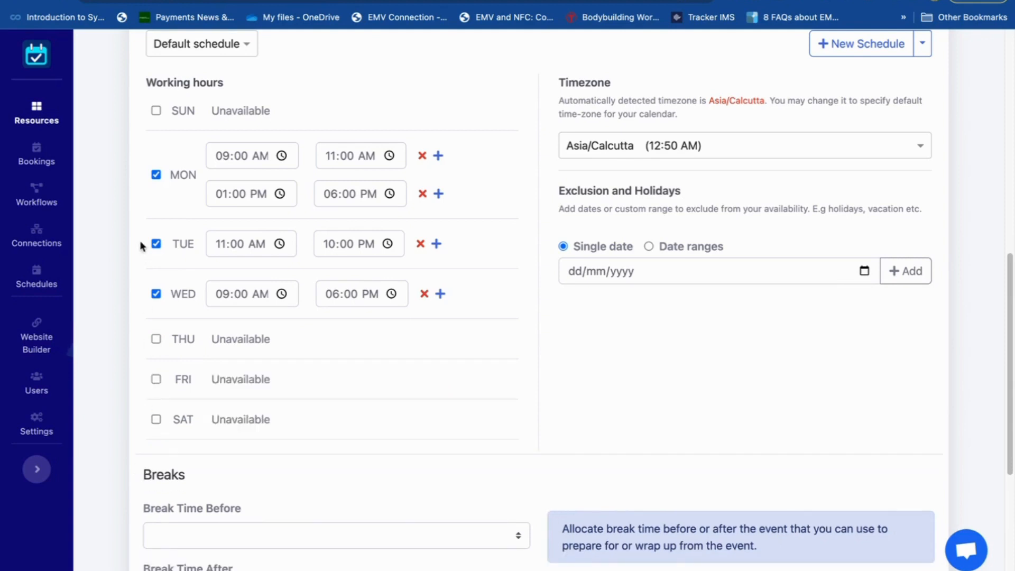
- Make Monday unavailable and set Tuesday's working hours to 06:00 AM through 11:00 PM
click(156, 174)
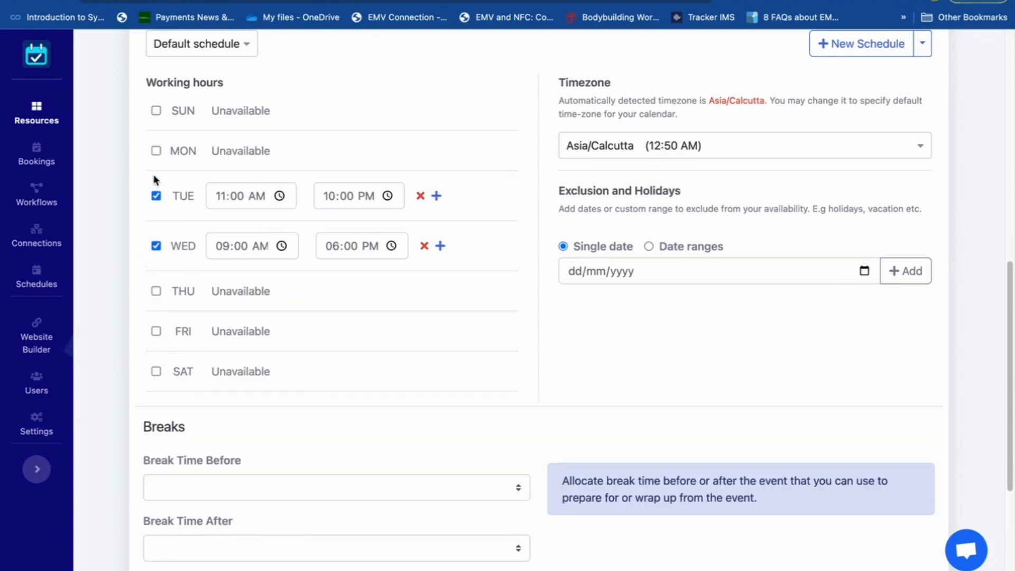
click(279, 199)
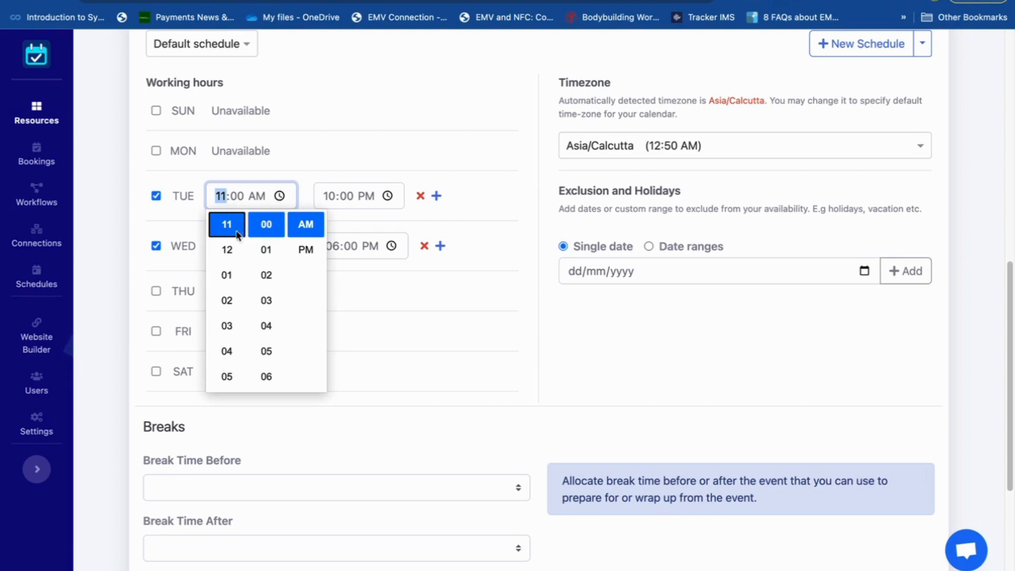
scroll(233, 249, up, 1)
scroll(233, 253, up, 3)
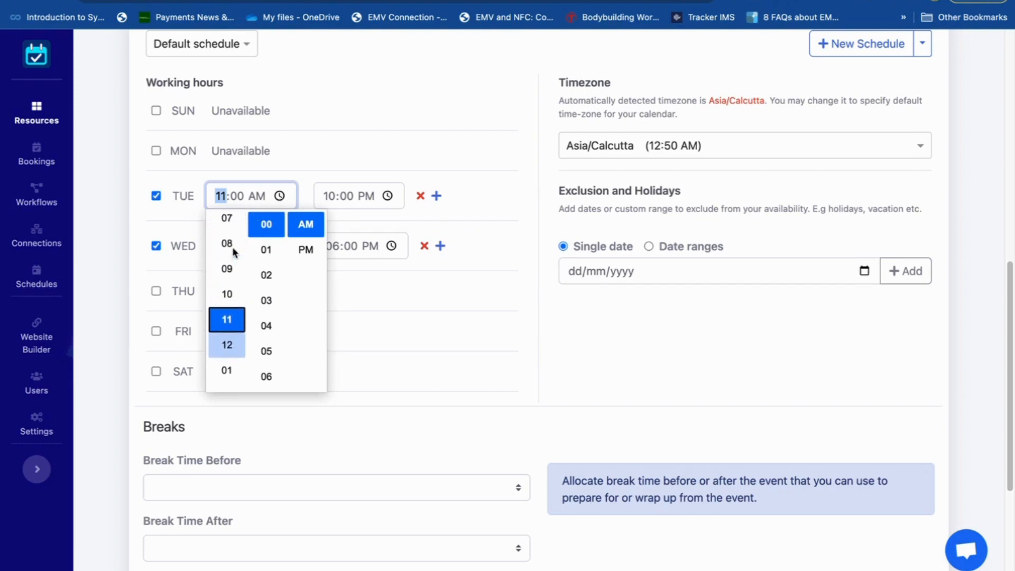
click(226, 222)
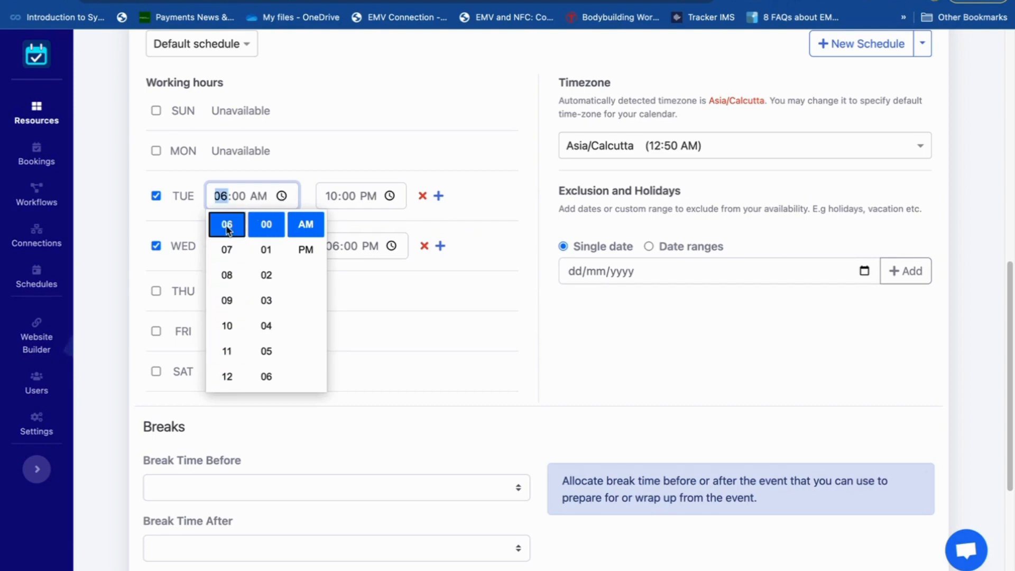
click(389, 197)
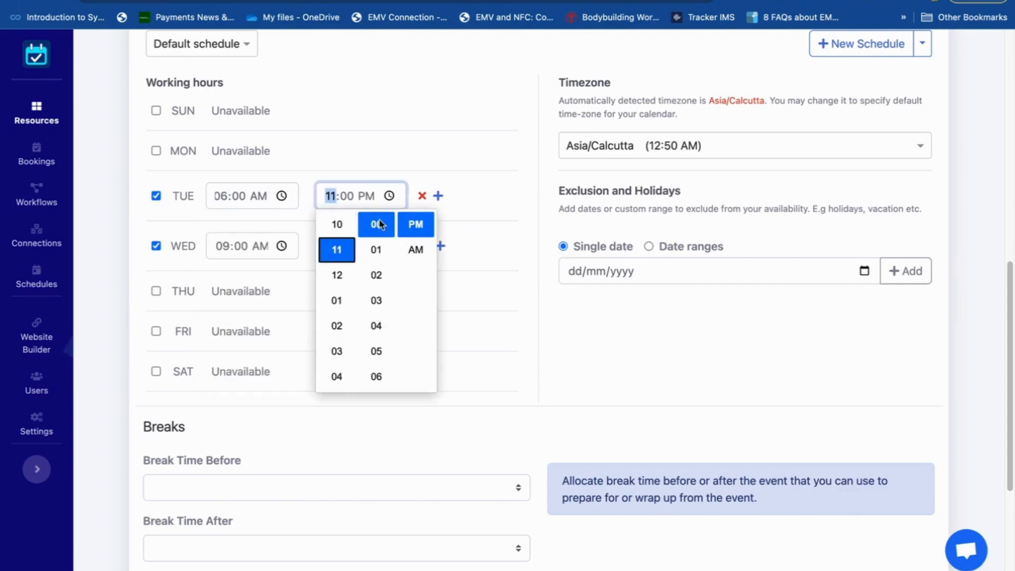
click(473, 201)
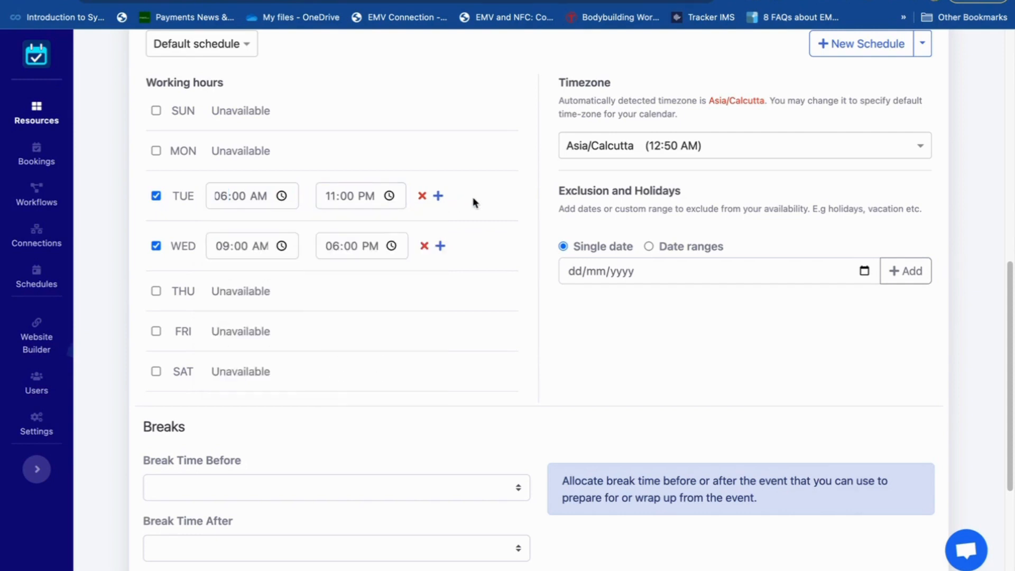
- Add a second Tuesday time slot running from 05:00 AM to 08:00 PM
click(439, 196)
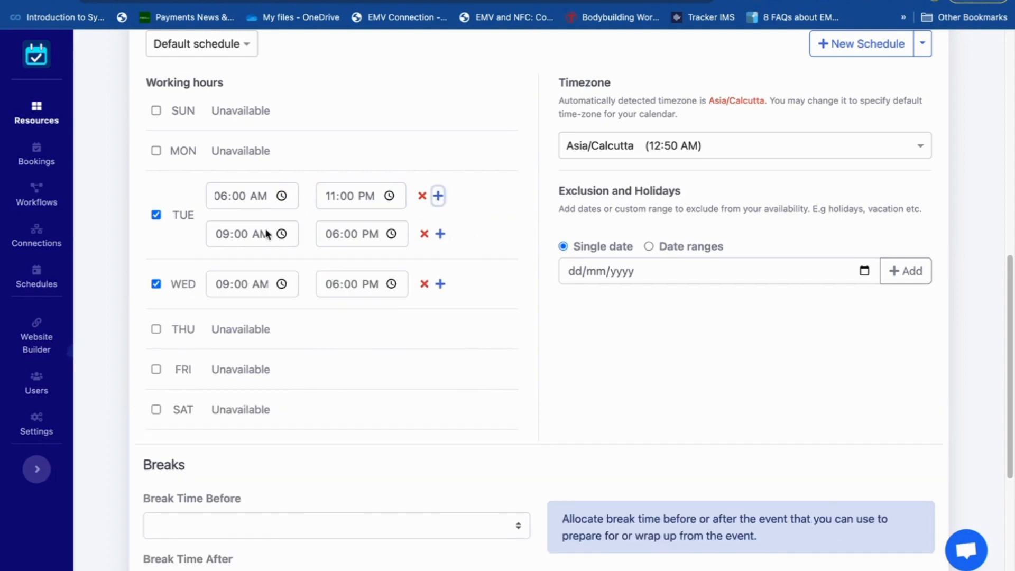
click(283, 234)
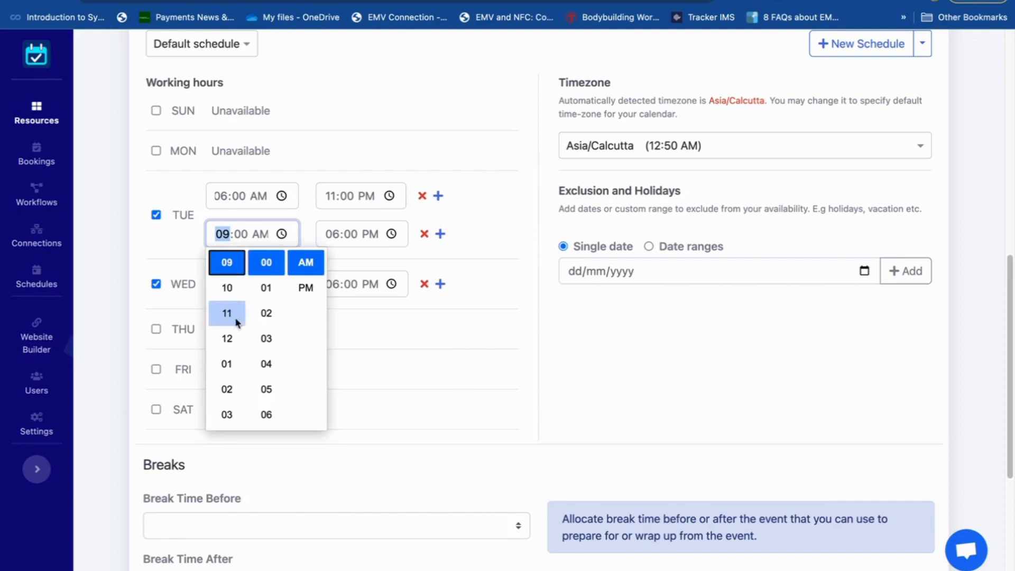
scroll(233, 339, down, 1)
scroll(232, 338, down, 3)
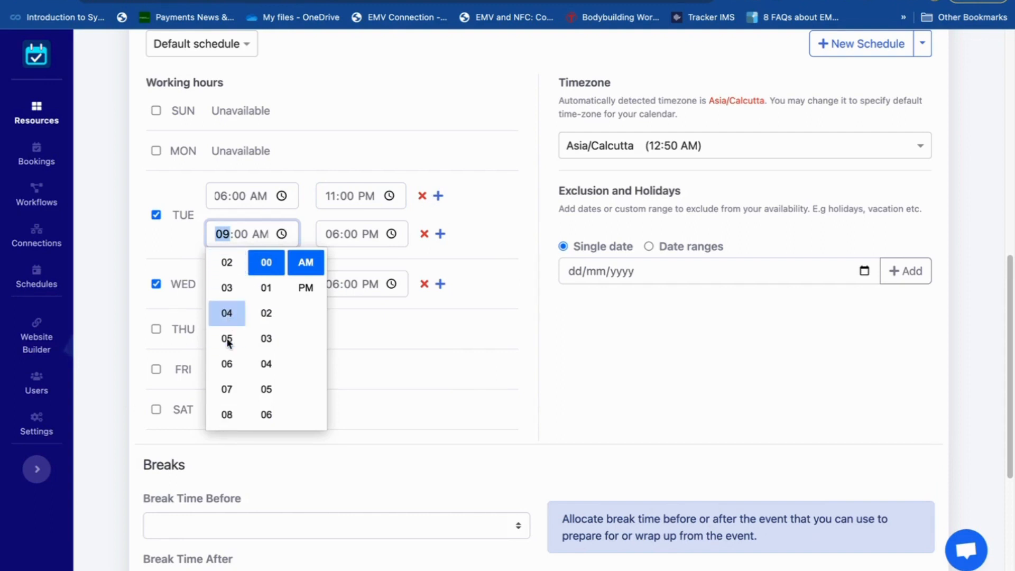
click(228, 339)
click(502, 243)
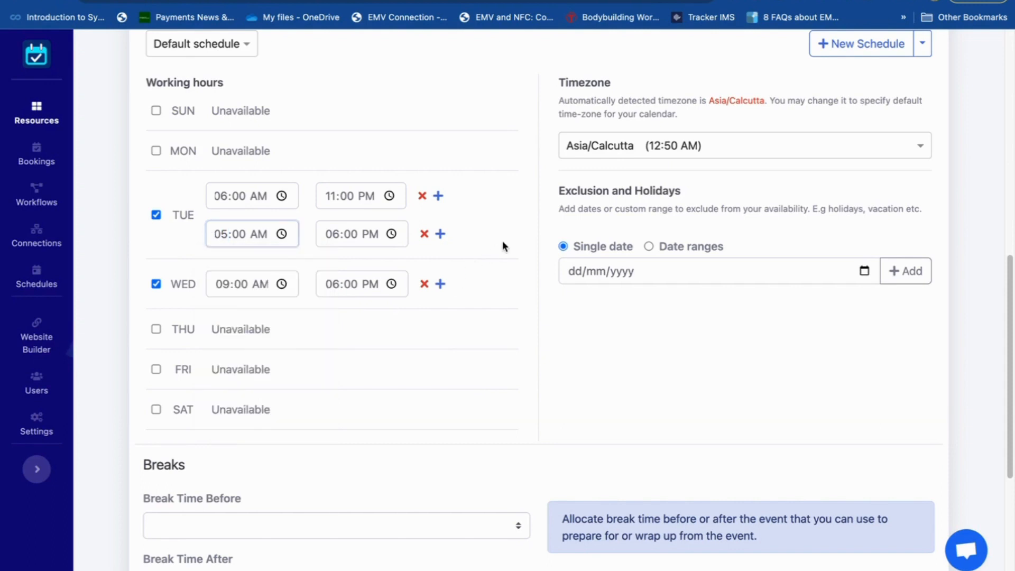
click(397, 238)
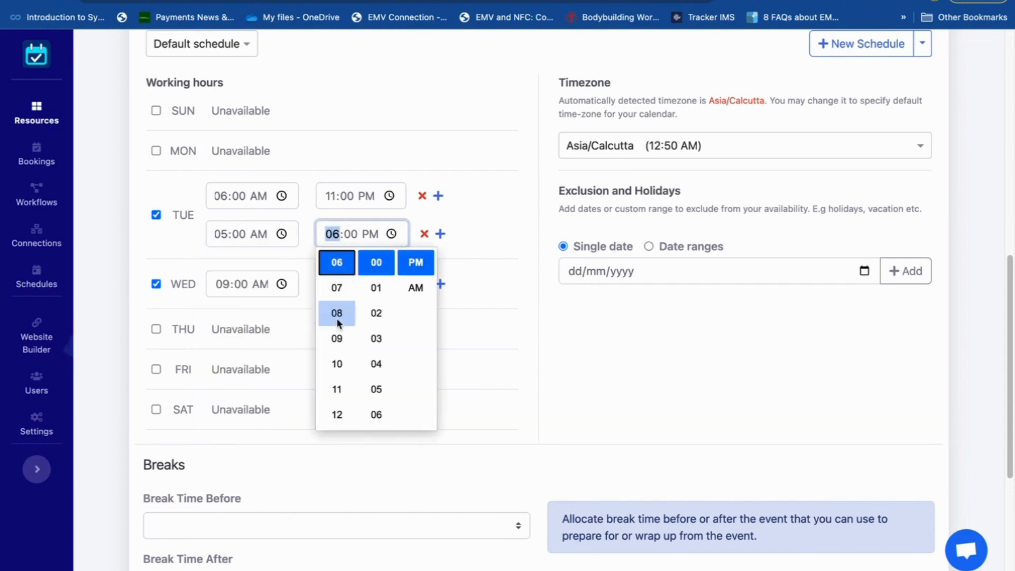
click(336, 316)
click(498, 258)
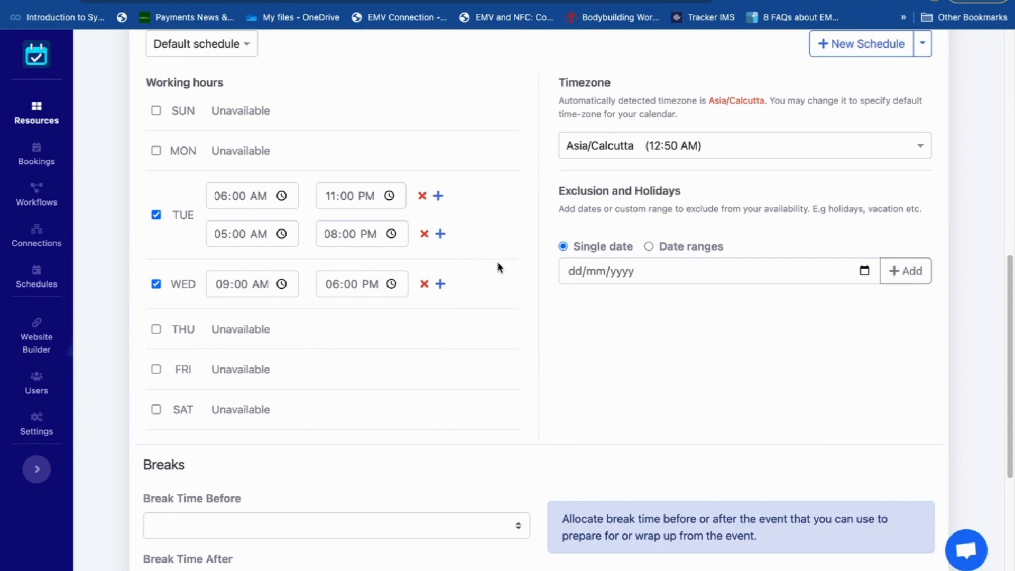
- Set the break time before the event to 5 min
scroll(494, 366, down, 3)
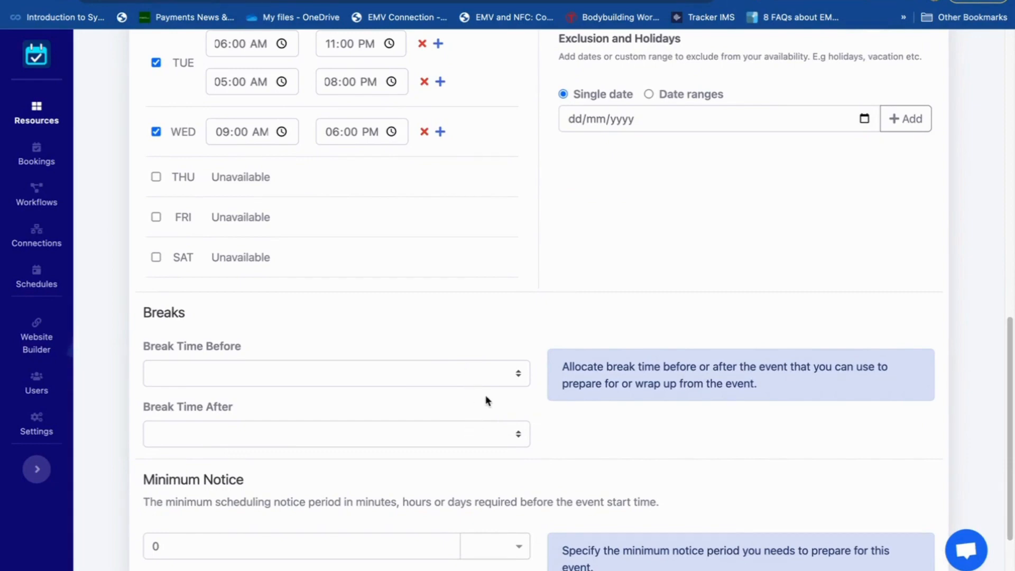
click(519, 379)
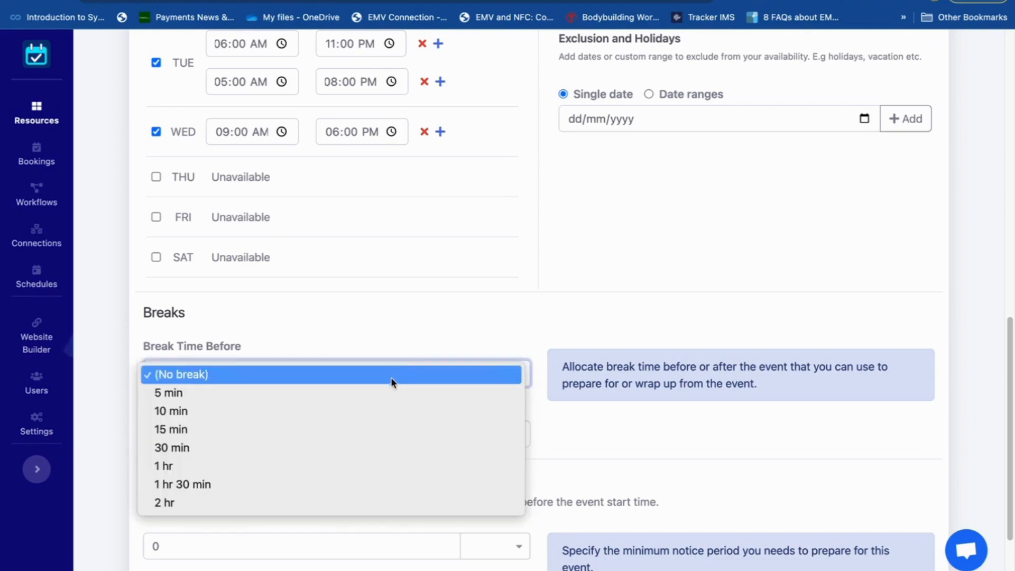
click(383, 392)
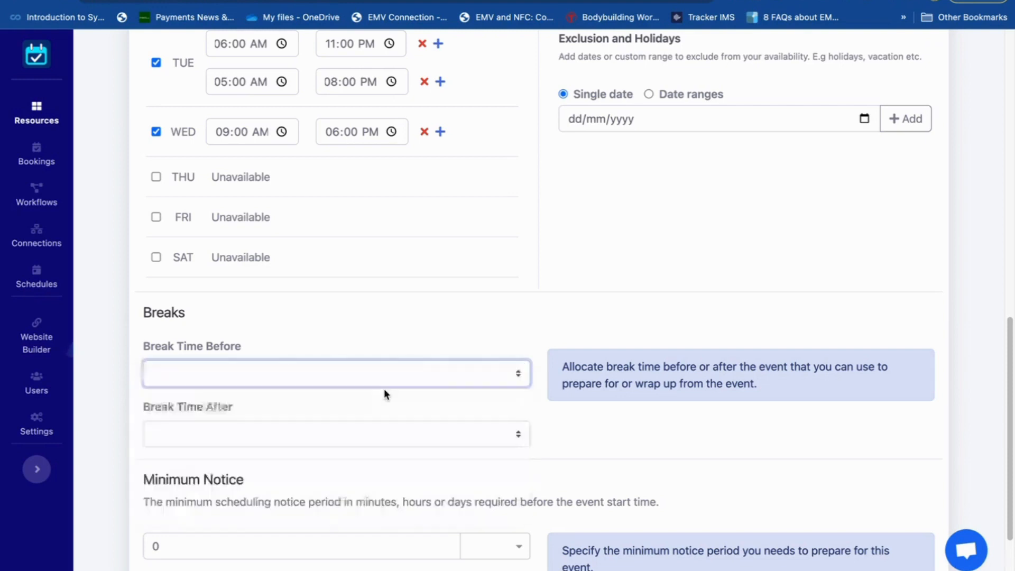
- Set the minimum scheduling notice to 60 minutes and continue to the final event settings
scroll(604, 430, down, 1)
scroll(604, 429, down, 1)
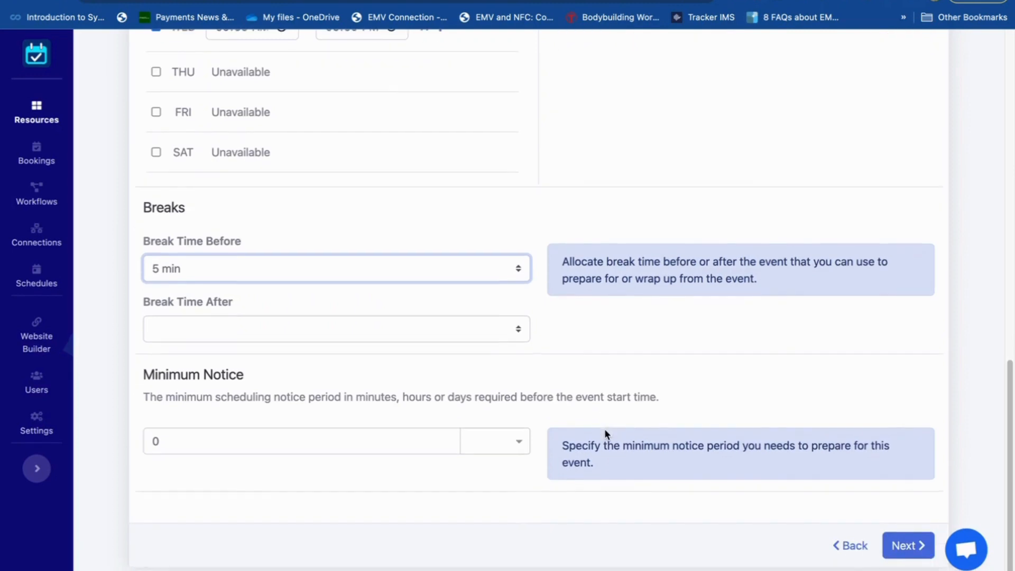
click(381, 443)
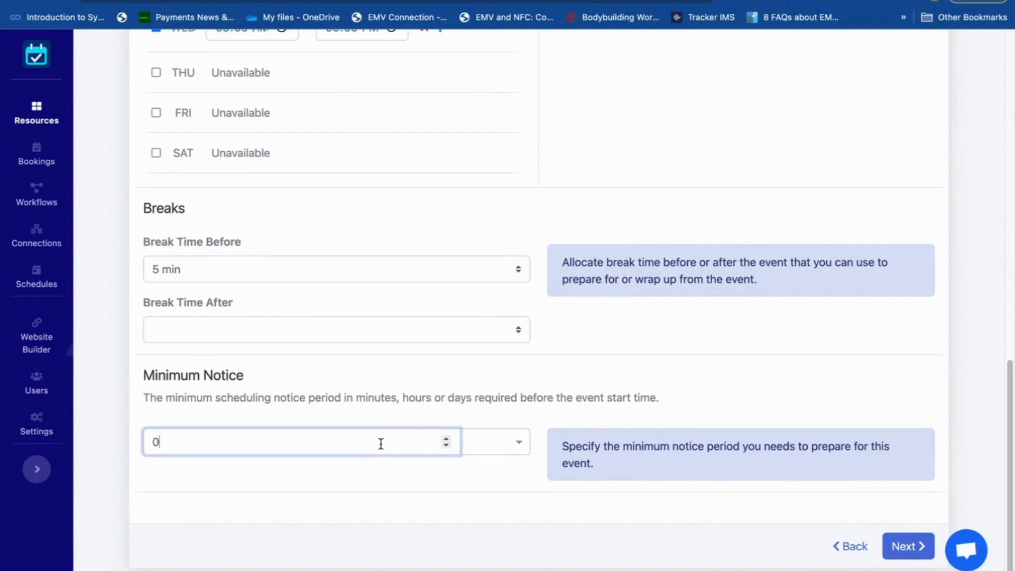
key(BackSpace)
text(60)
click(521, 447)
click(492, 525)
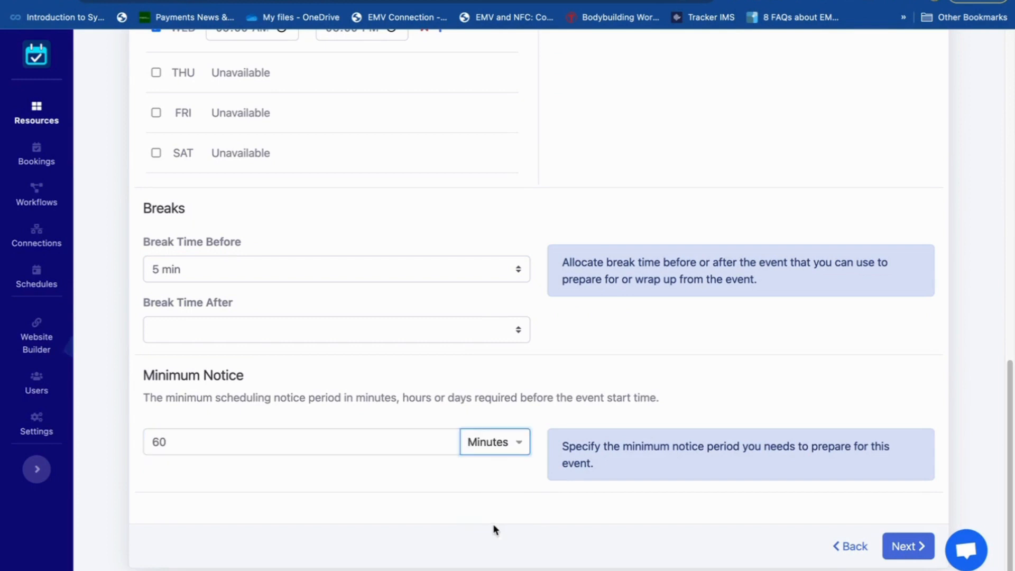
click(907, 548)
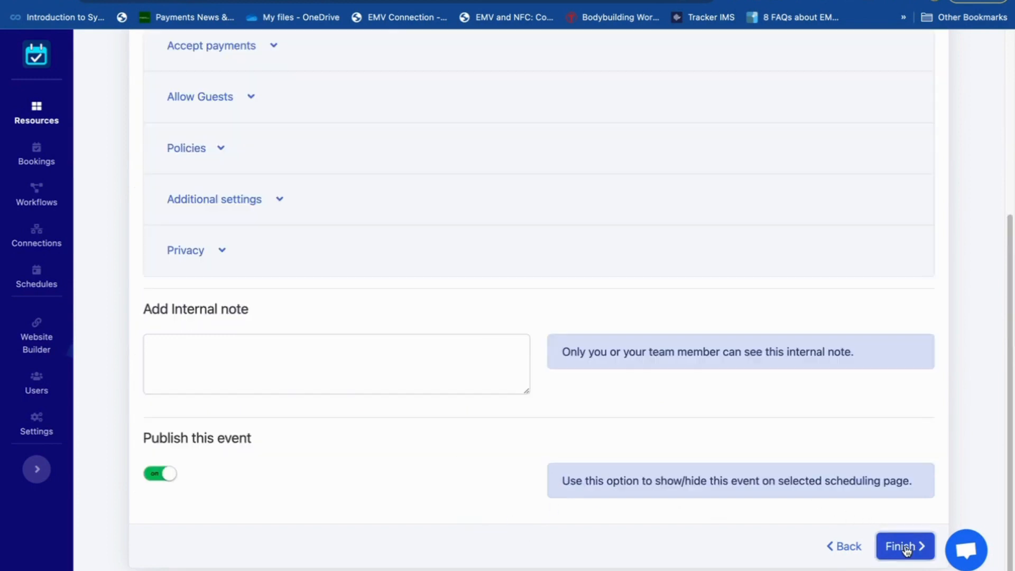
click(907, 547)
- Expand the invitee questions and enter the new question "Are you a complete beginner ?"
scroll(454, 286, up, 5)
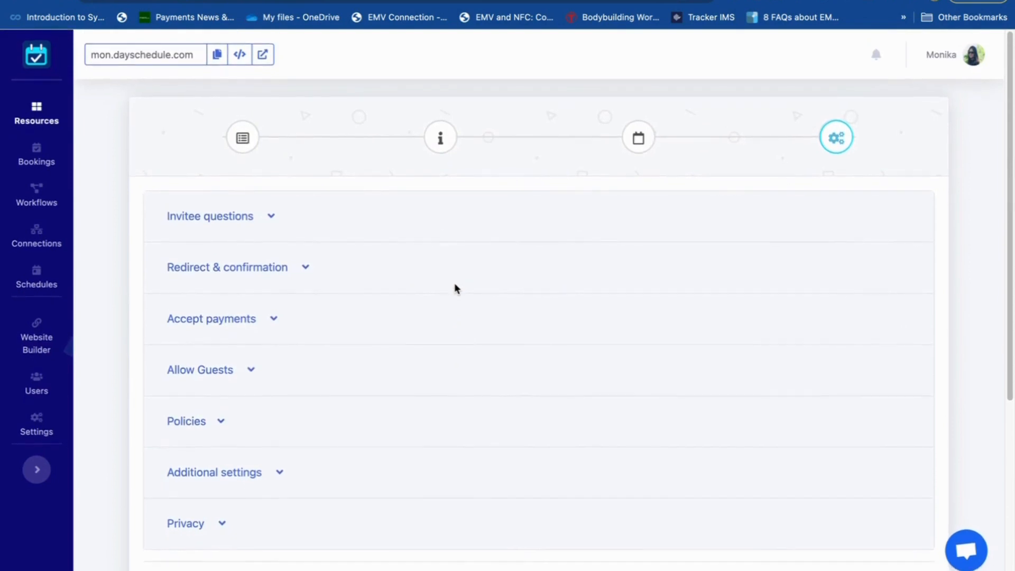
click(231, 218)
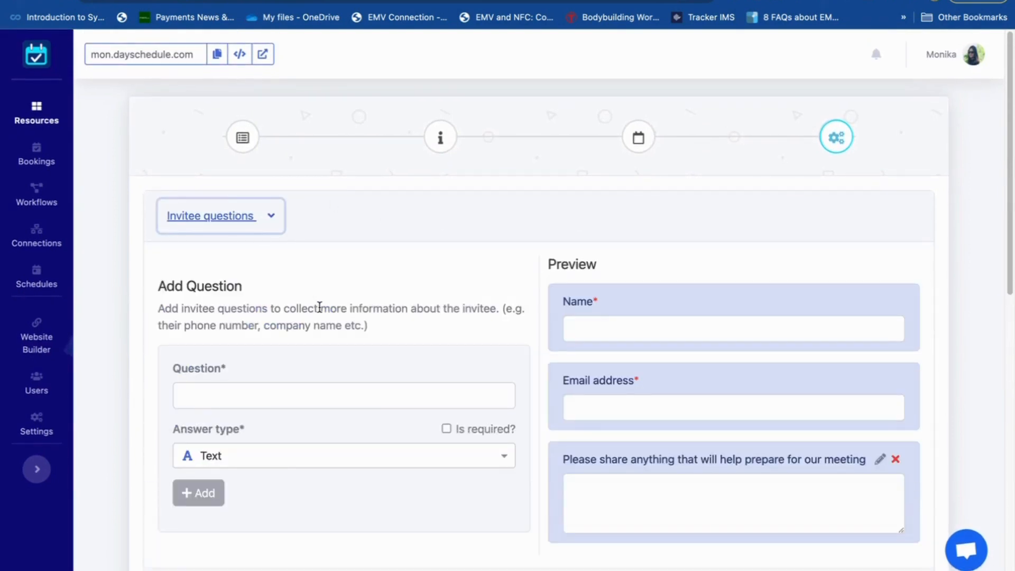
click(280, 396)
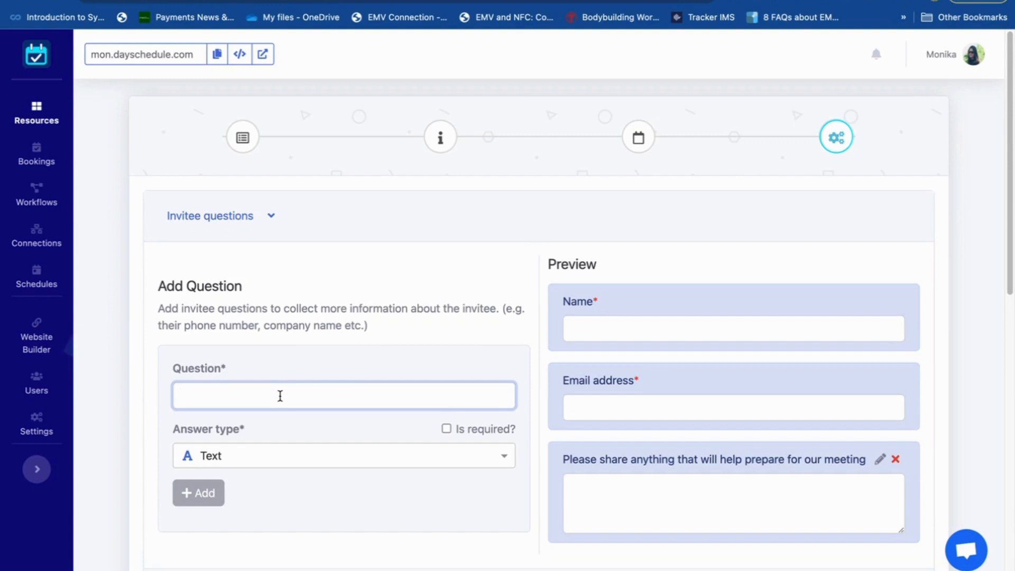
text(Ar)
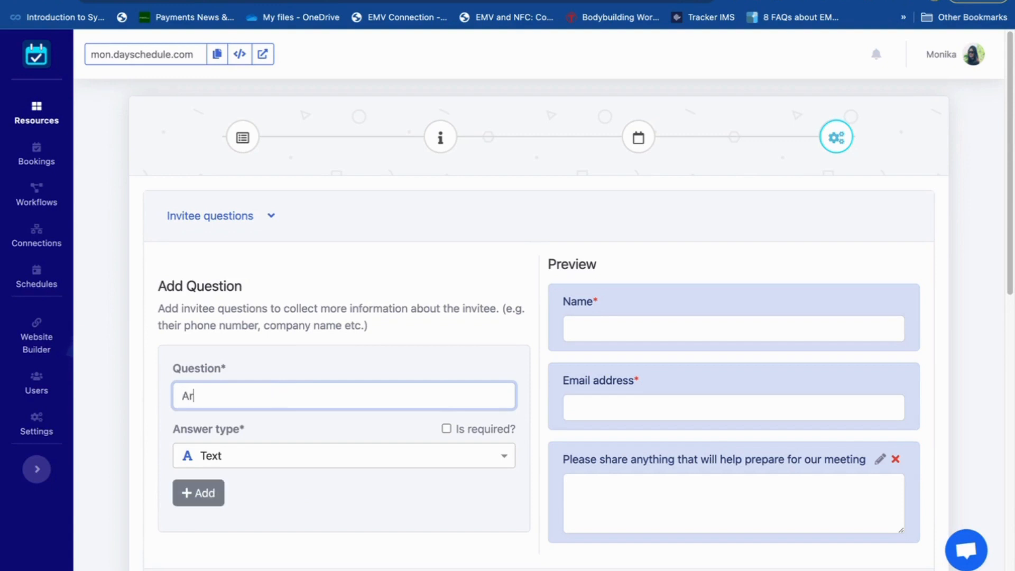
text(e you a complete begi)
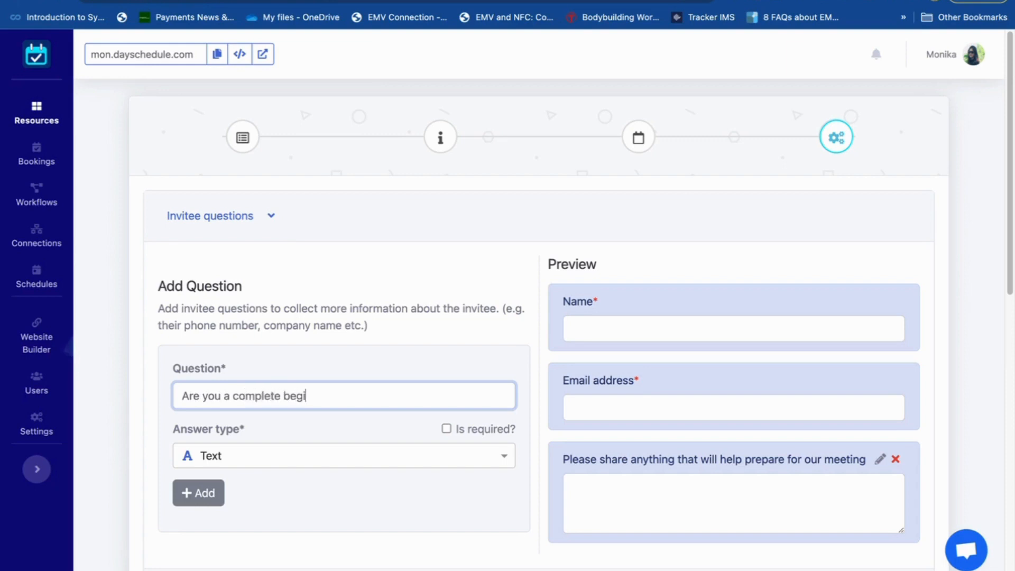
text(nner ?)
- Set the question's answer type to Checkbox with the options Yes and No
scroll(328, 449, down, 2)
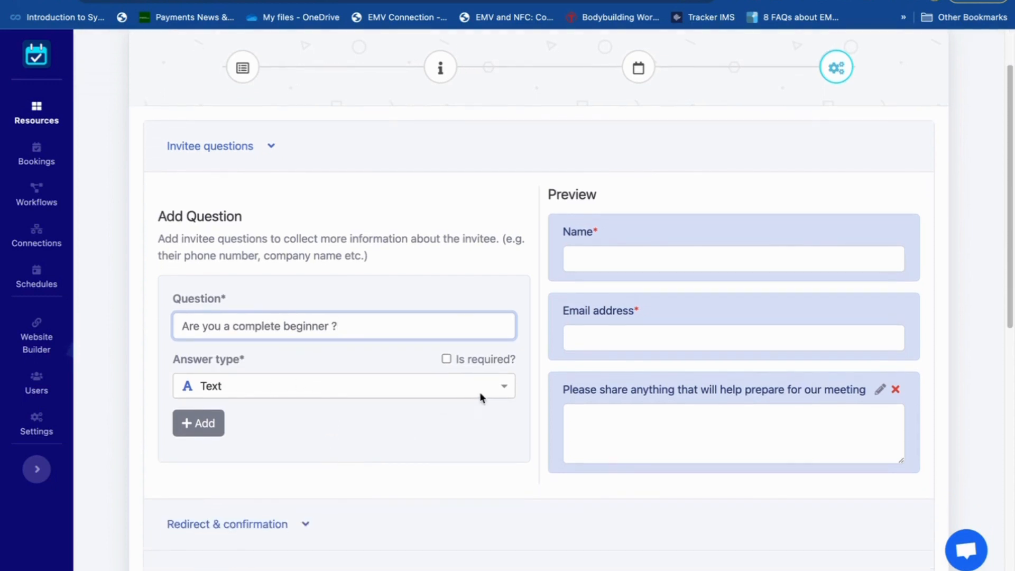
scroll(480, 392, down, 1)
click(502, 343)
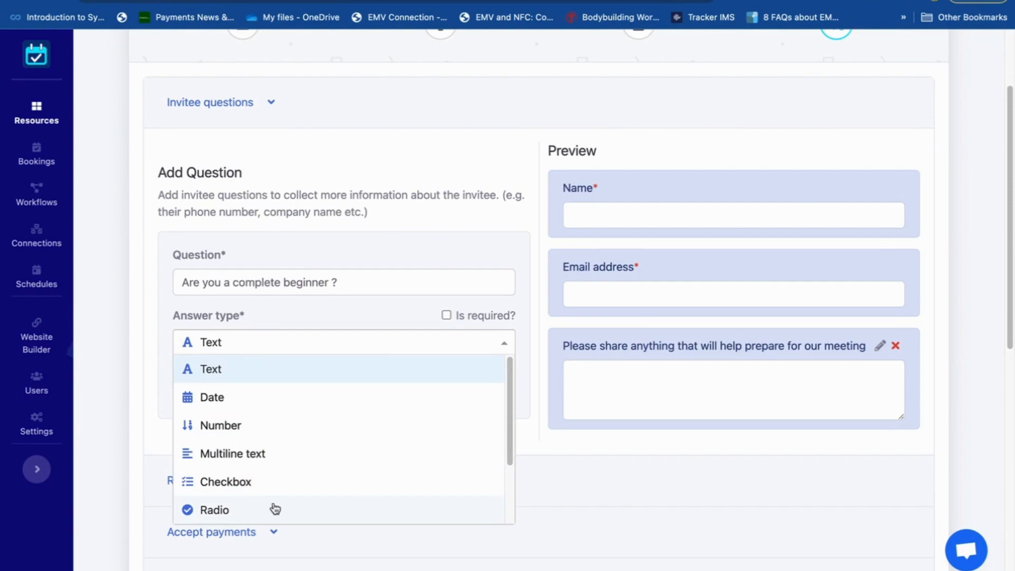
click(271, 487)
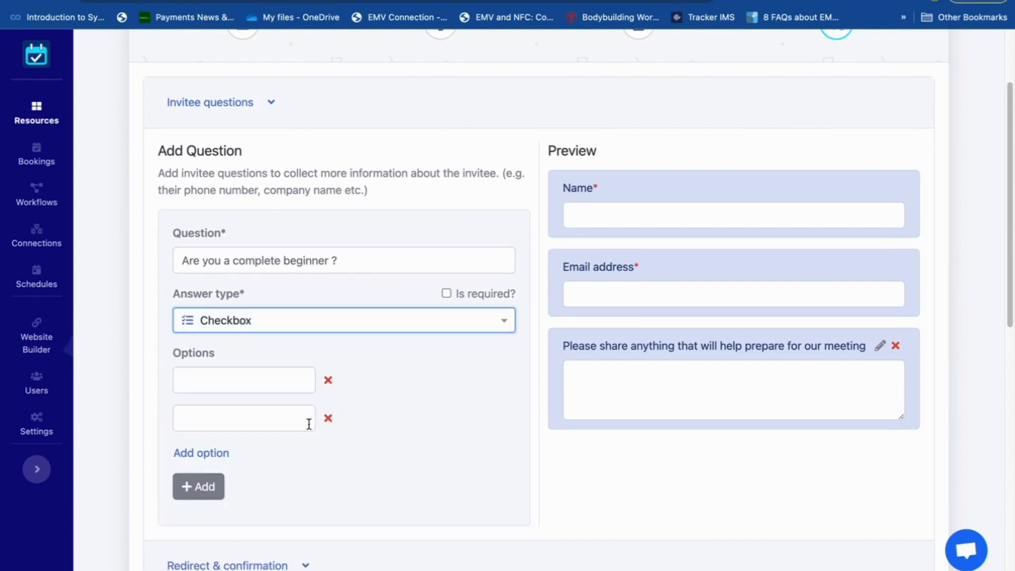
click(259, 383)
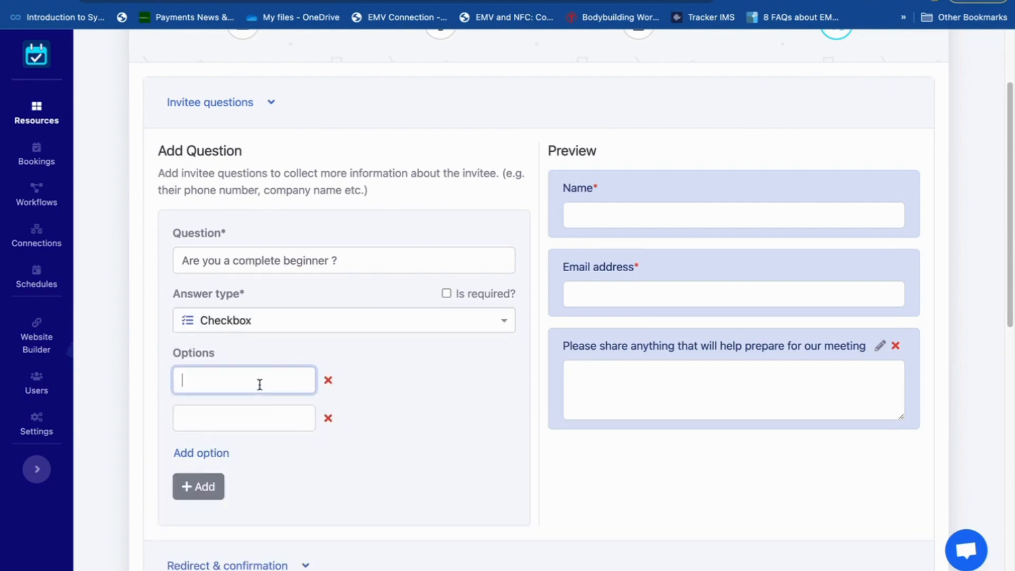
text(Yes)
click(240, 416)
text(No)
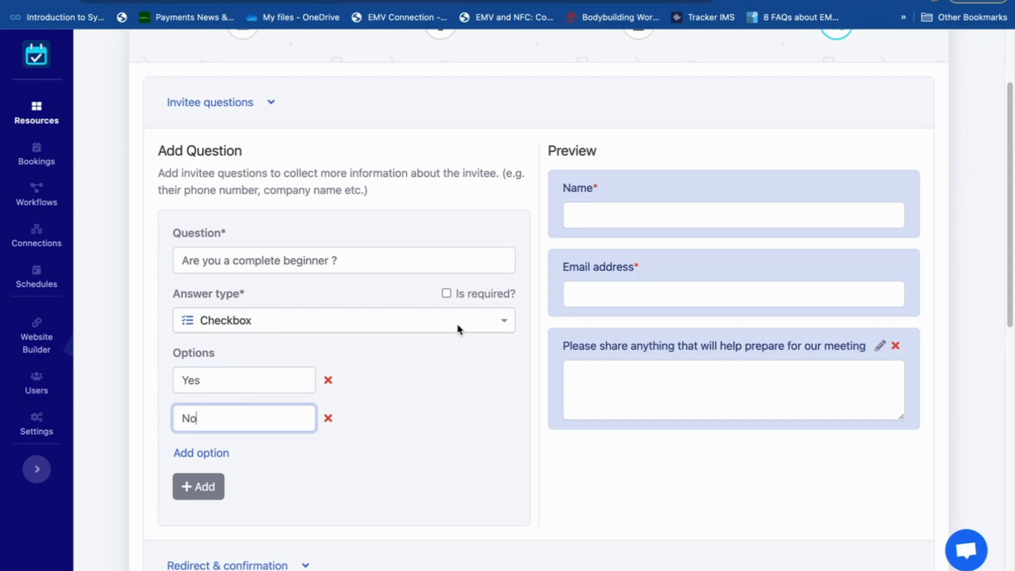
- Add the beginner question as required and remove the "Please share anything that will help prepare for our meeting" question
click(447, 294)
scroll(413, 471, down, 2)
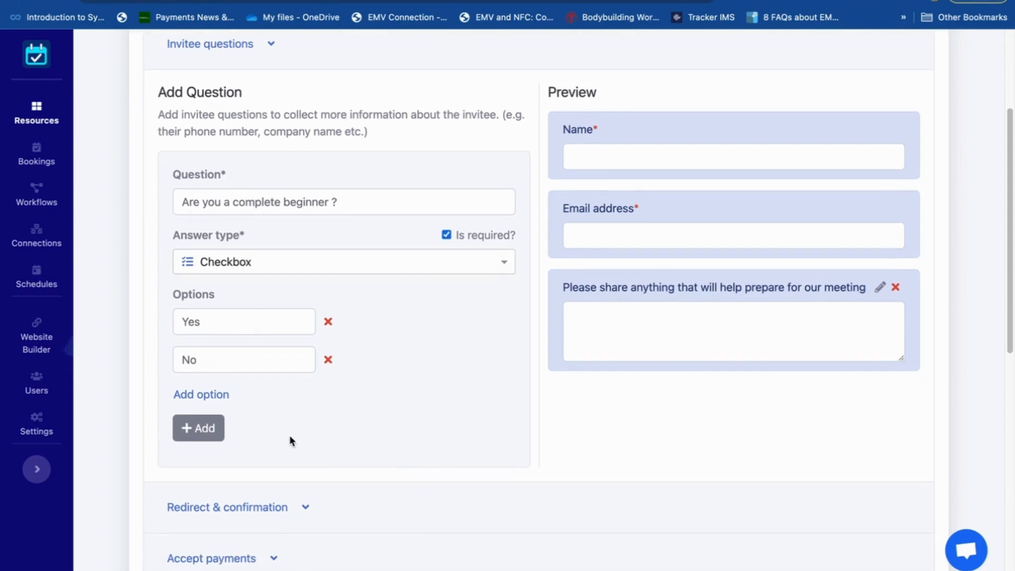
click(200, 428)
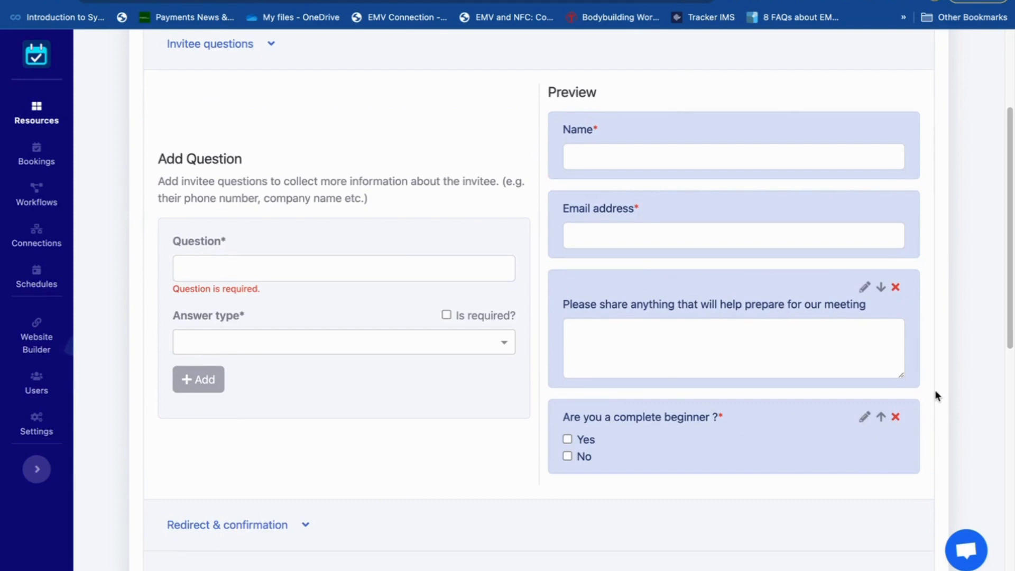
click(896, 287)
- Expand the event's payment settings and review which payment gateways are offered, without selecting one
scroll(474, 413, down, 5)
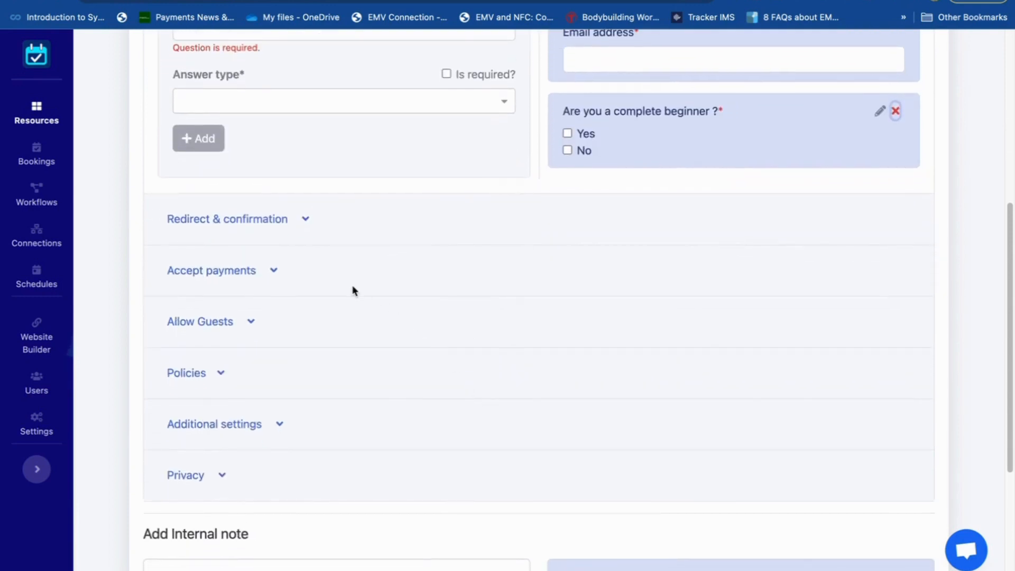
click(243, 275)
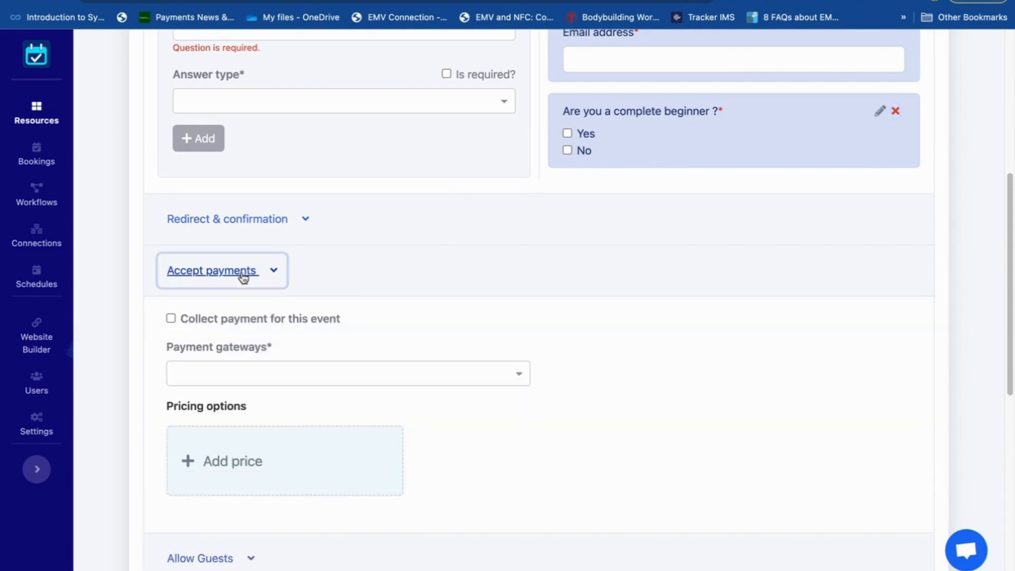
scroll(500, 337, down, 2)
click(525, 301)
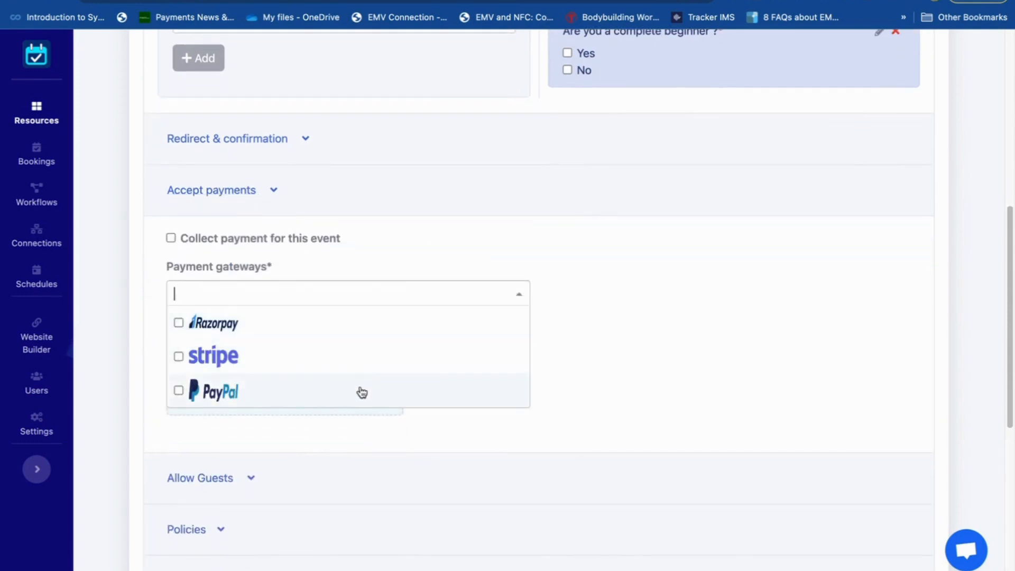
click(673, 365)
scroll(674, 363, down, 5)
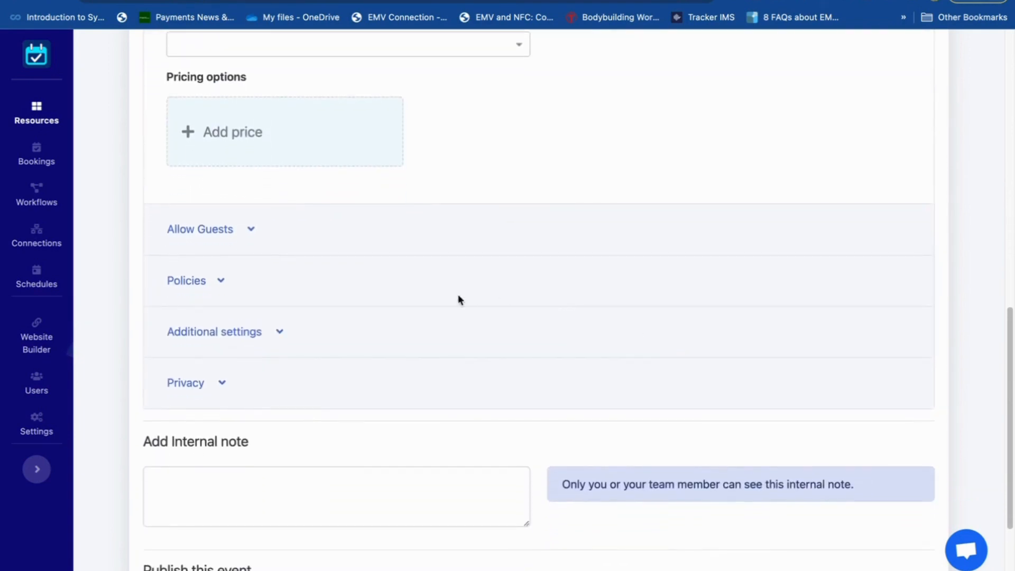
- Expand the guest settings, allow invitees to bring guests and set the maximum number of guests to 2
click(213, 232)
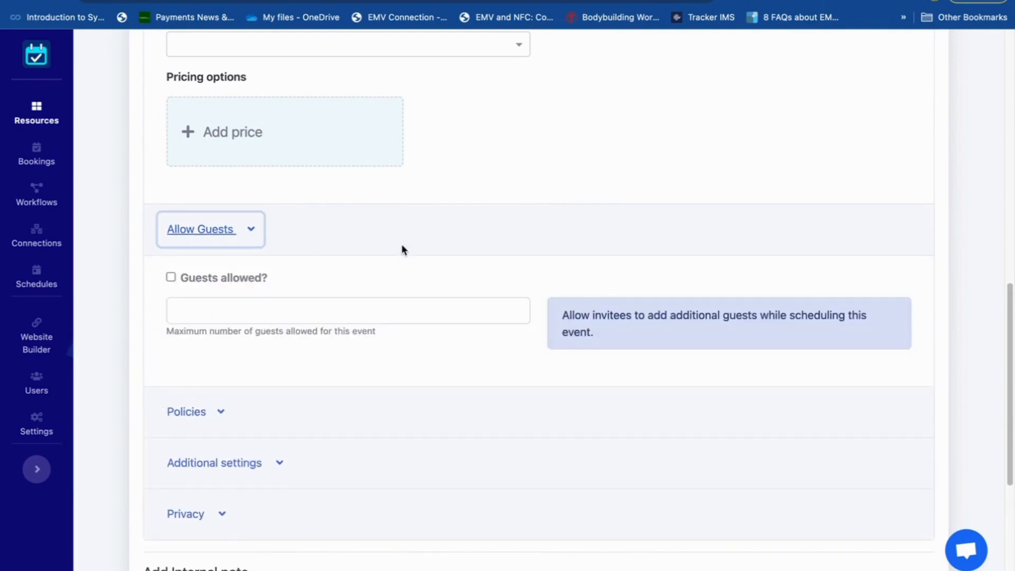
scroll(403, 249, down, 2)
click(170, 200)
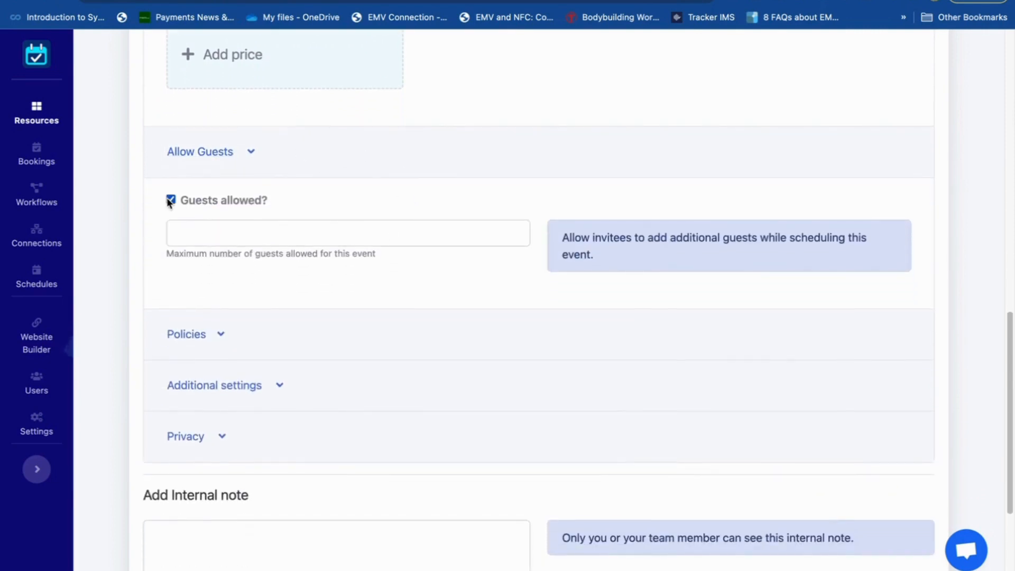
click(205, 235)
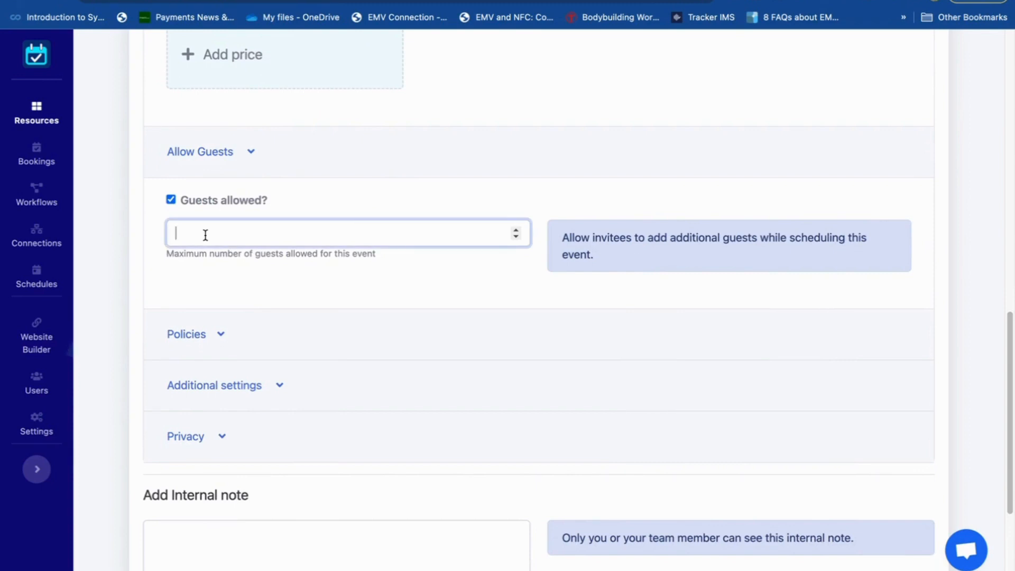
text(2)
click(316, 279)
- Expand the event's policies and add a 24-hour cancellation policy and a 24-hour refund policy
scroll(440, 320, down, 2)
scroll(440, 320, down, 2)
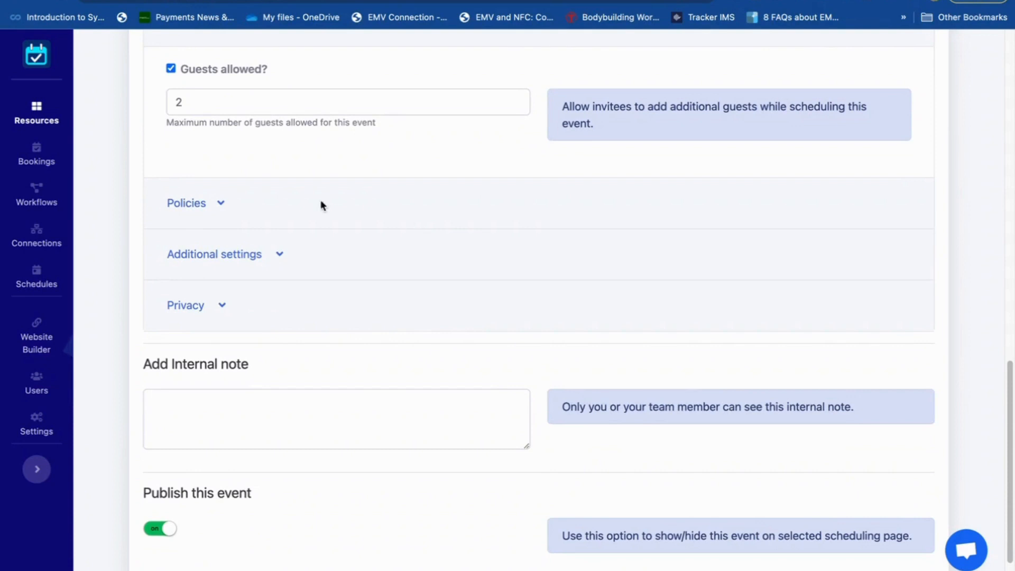
click(221, 208)
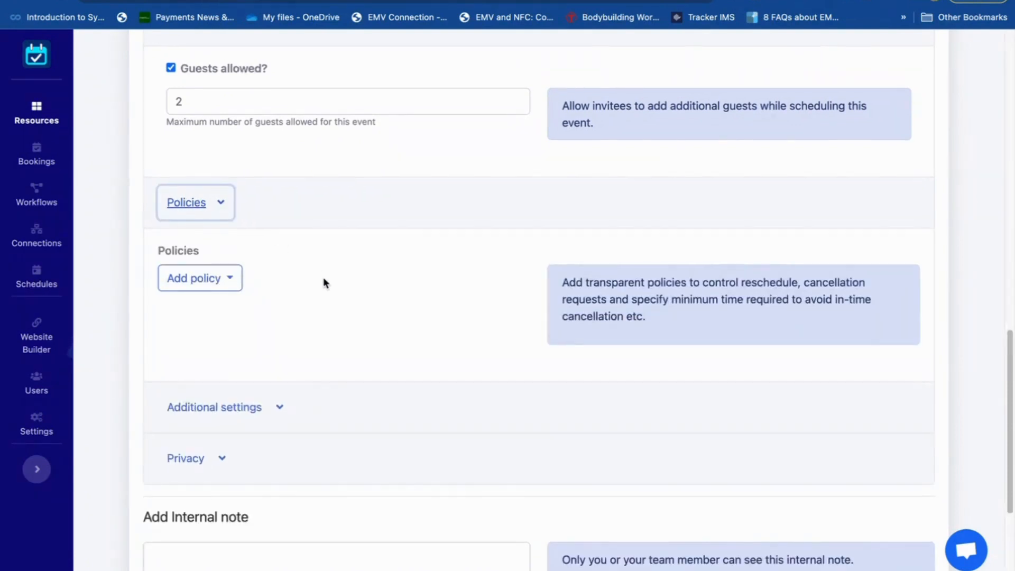
scroll(325, 283, down, 2)
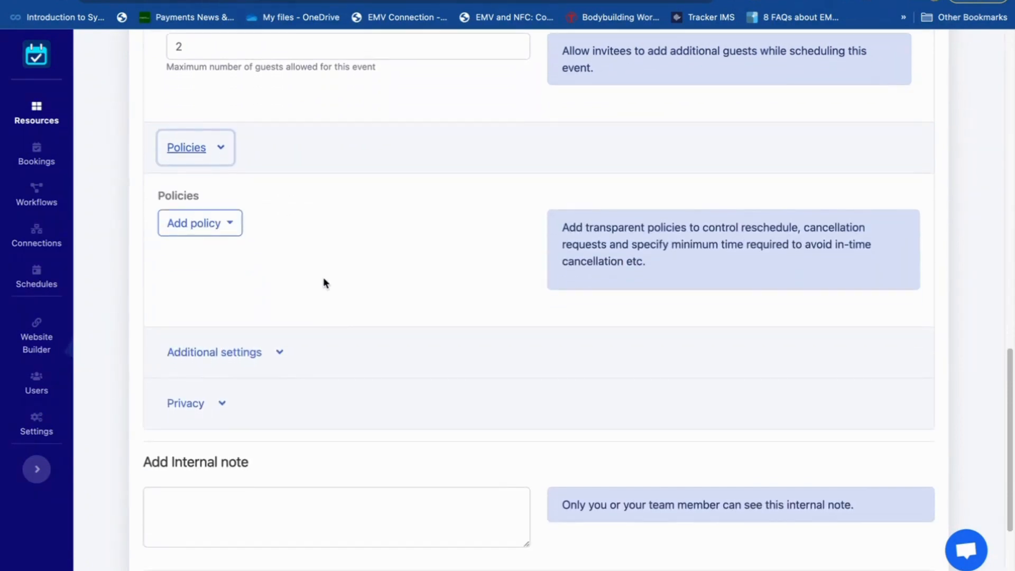
click(214, 228)
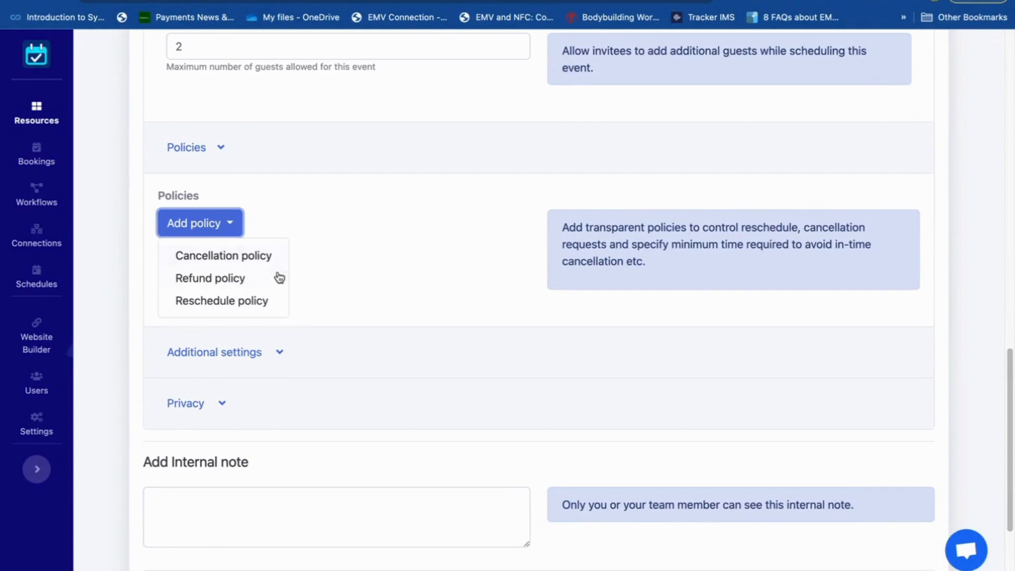
click(243, 257)
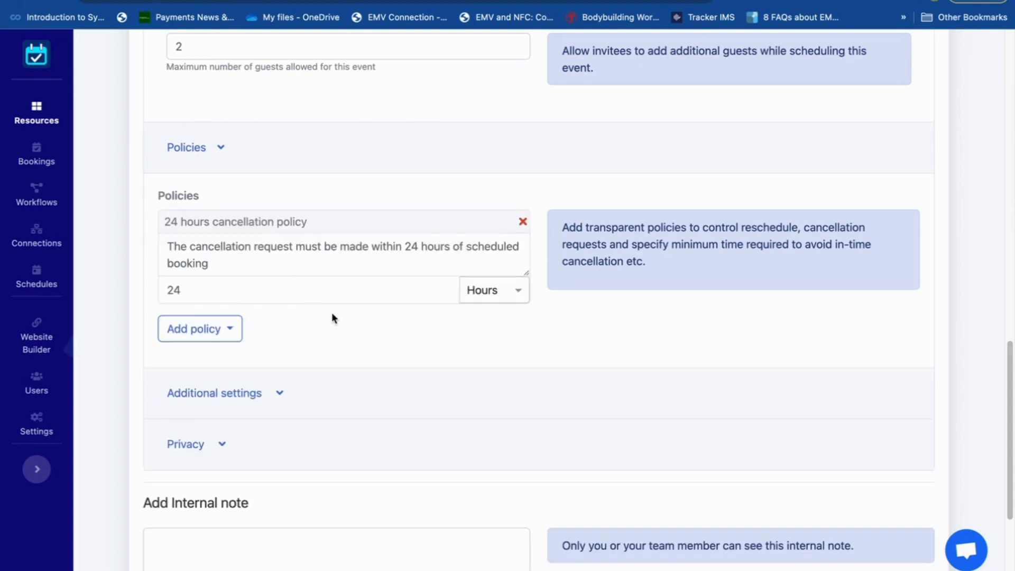
click(234, 291)
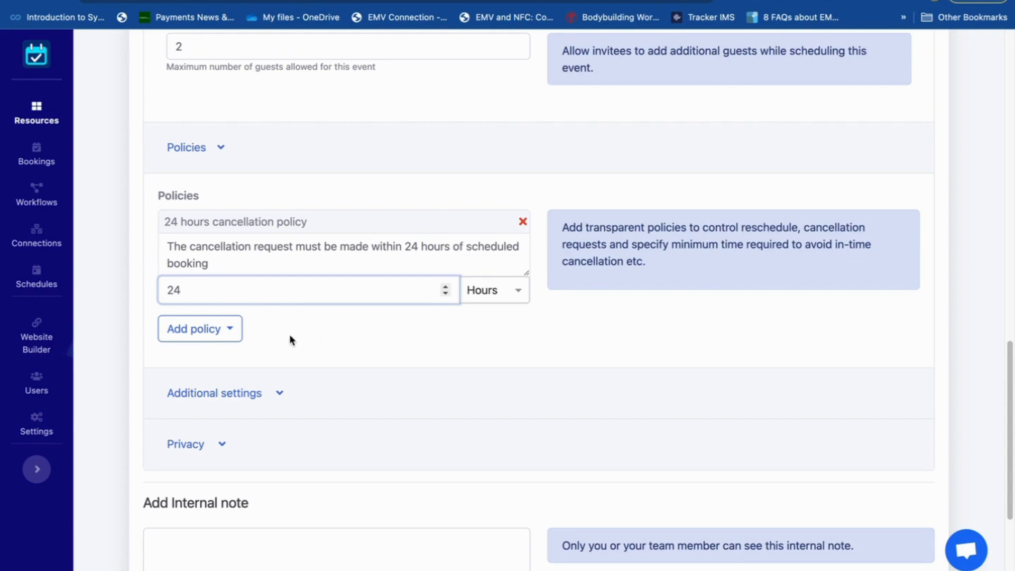
click(231, 330)
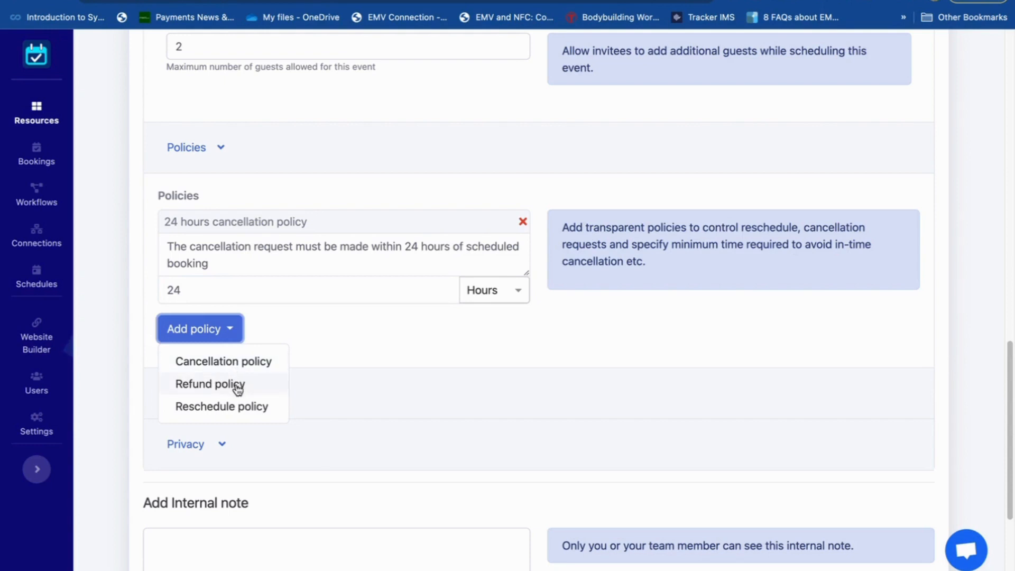
click(238, 385)
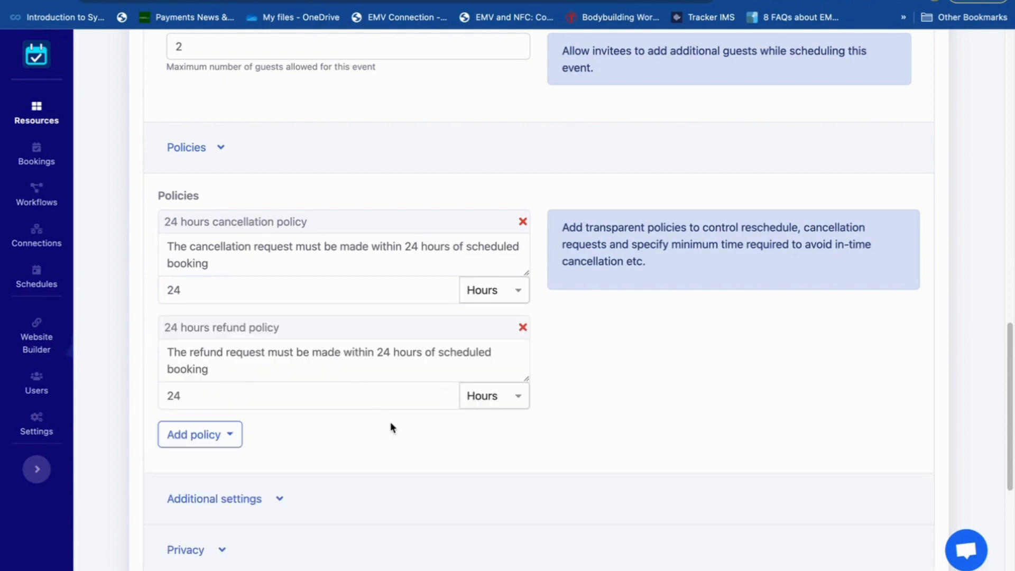
- Expand the event's privacy settings, try the private type and set it back to public
scroll(374, 419, down, 3)
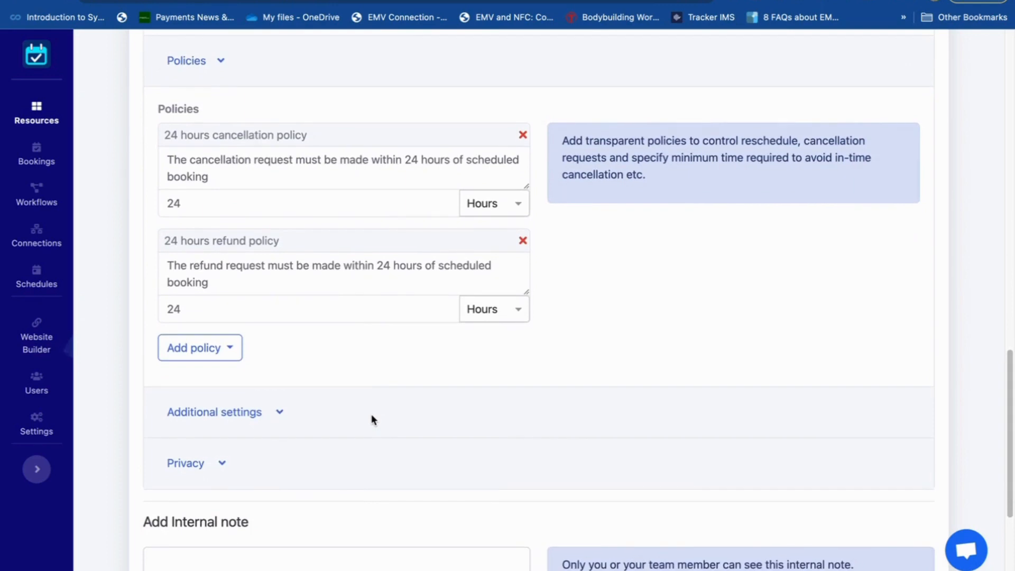
scroll(371, 415, down, 5)
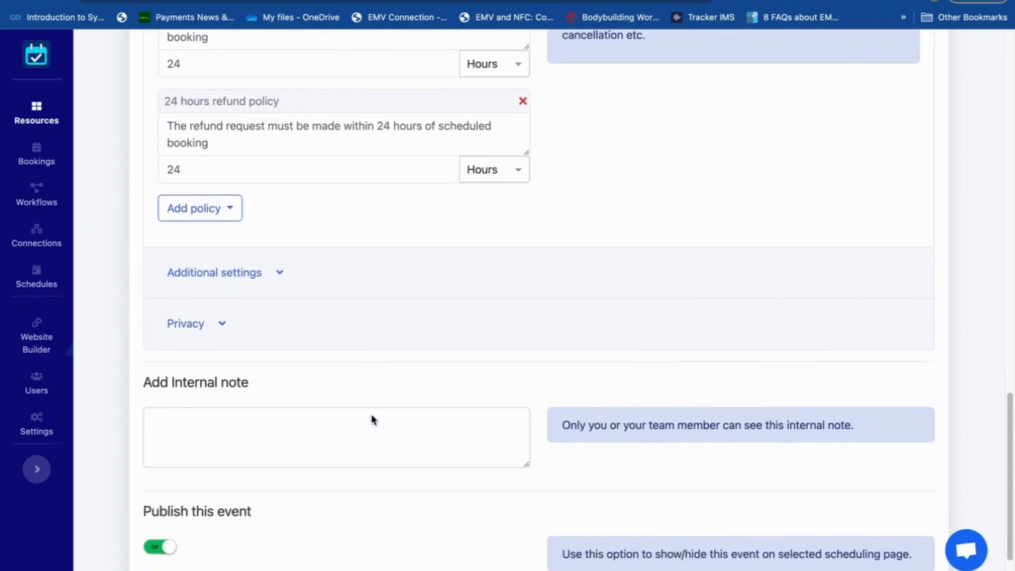
click(224, 316)
scroll(400, 351, down, 1)
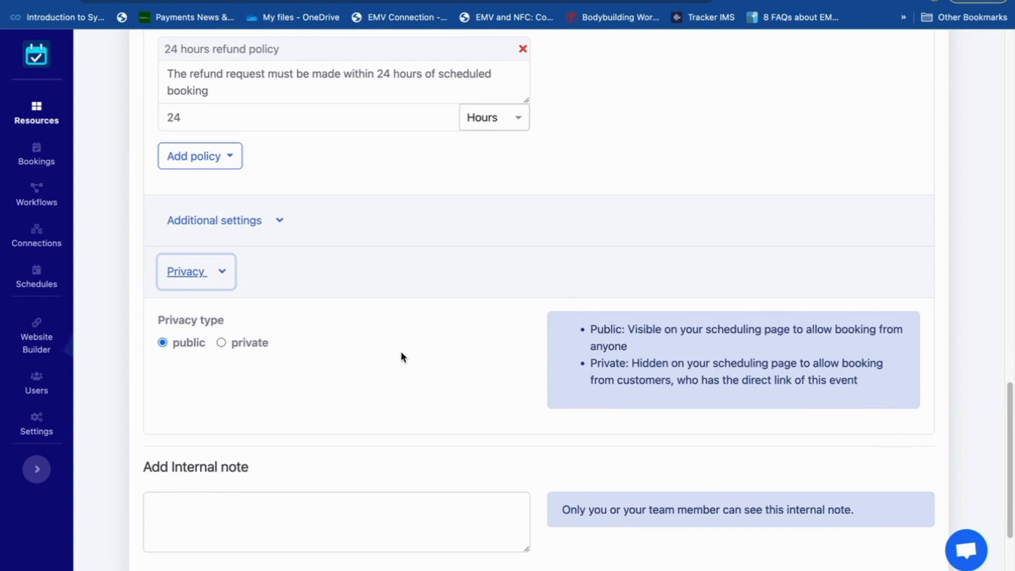
click(222, 343)
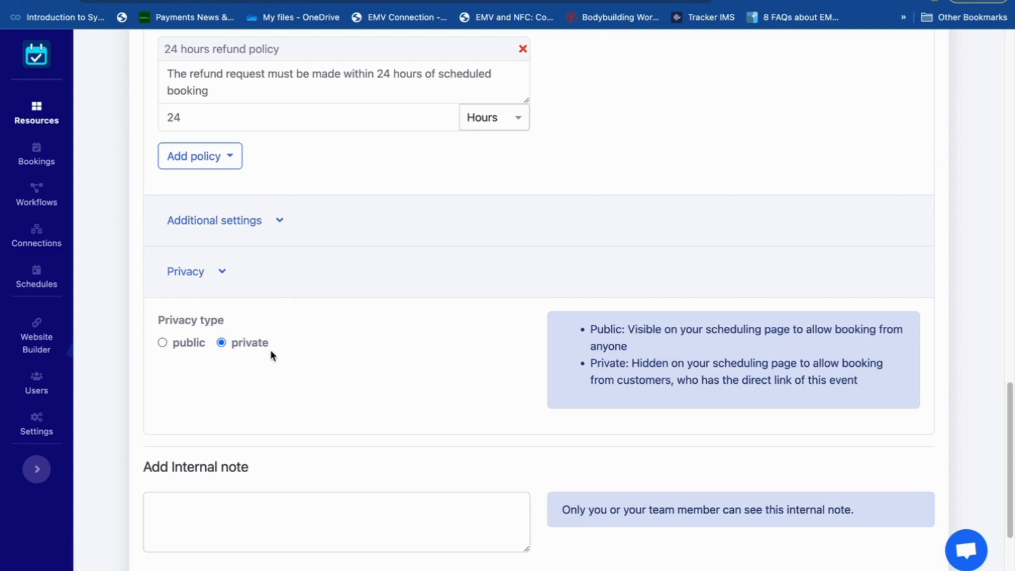
click(162, 343)
- Finish the event setup with publishing left on and open the Yoga Session's public booking link
scroll(297, 394, down, 3)
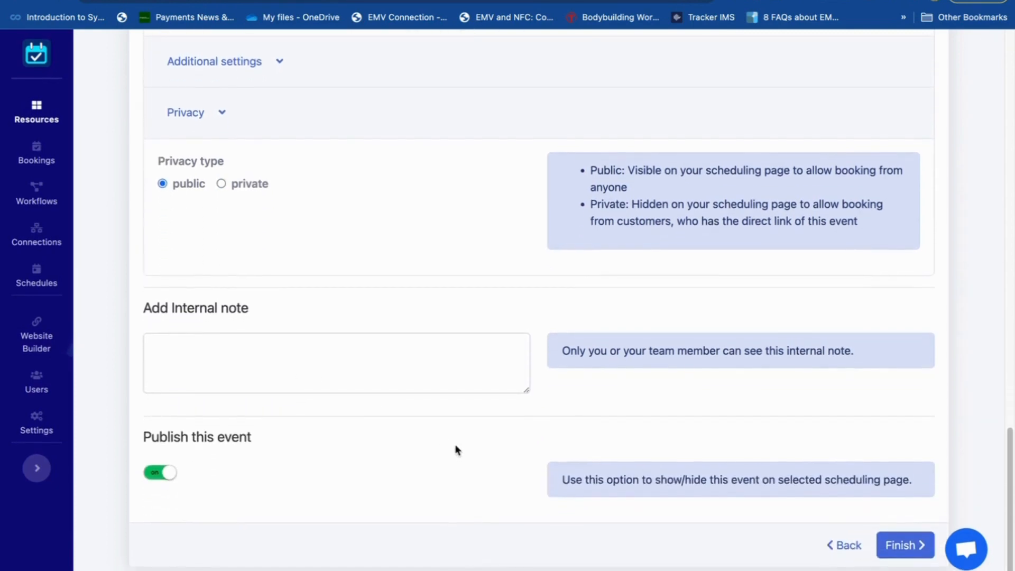
click(902, 546)
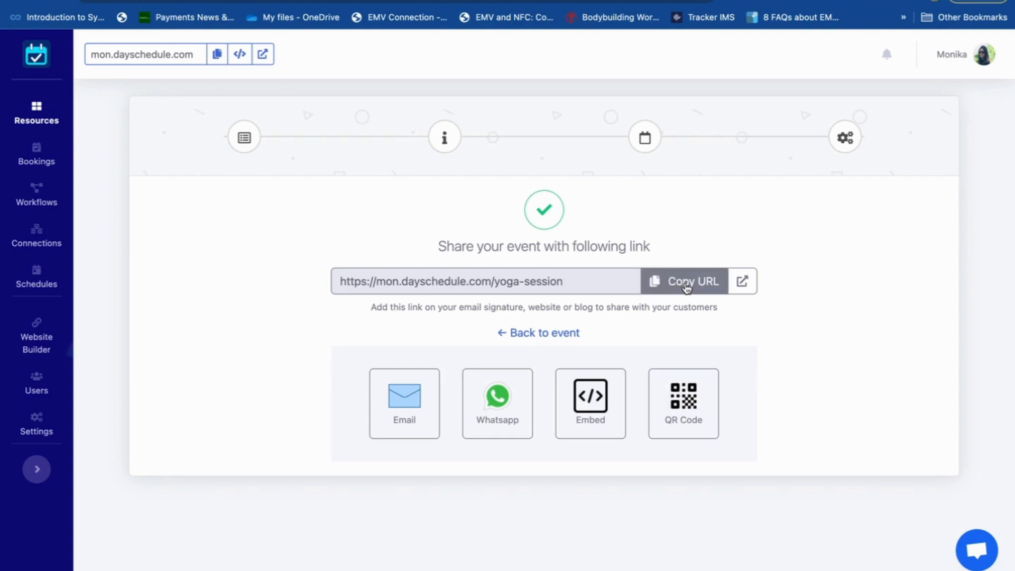
click(744, 282)
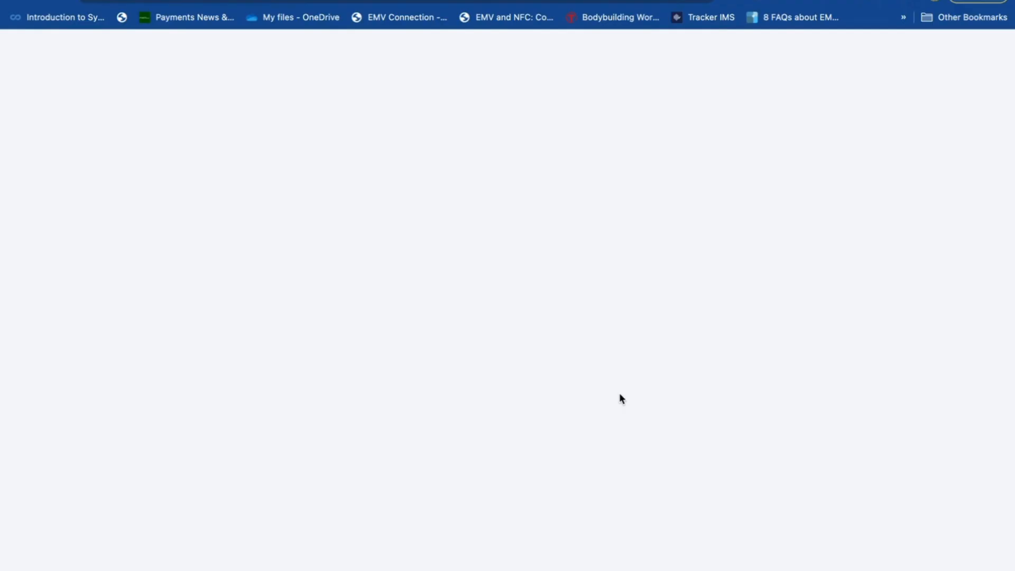